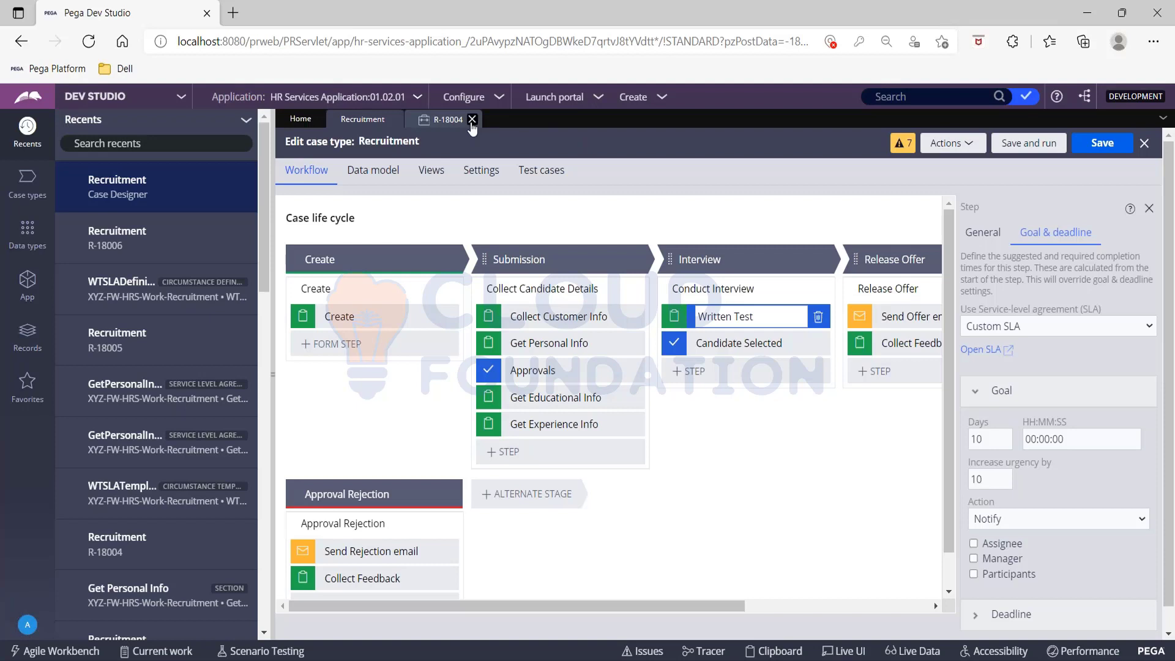
# Close the open R-18004 case and open the settings of the Send Offer email step in the Release Offer stage
pyautogui.click(473, 120)
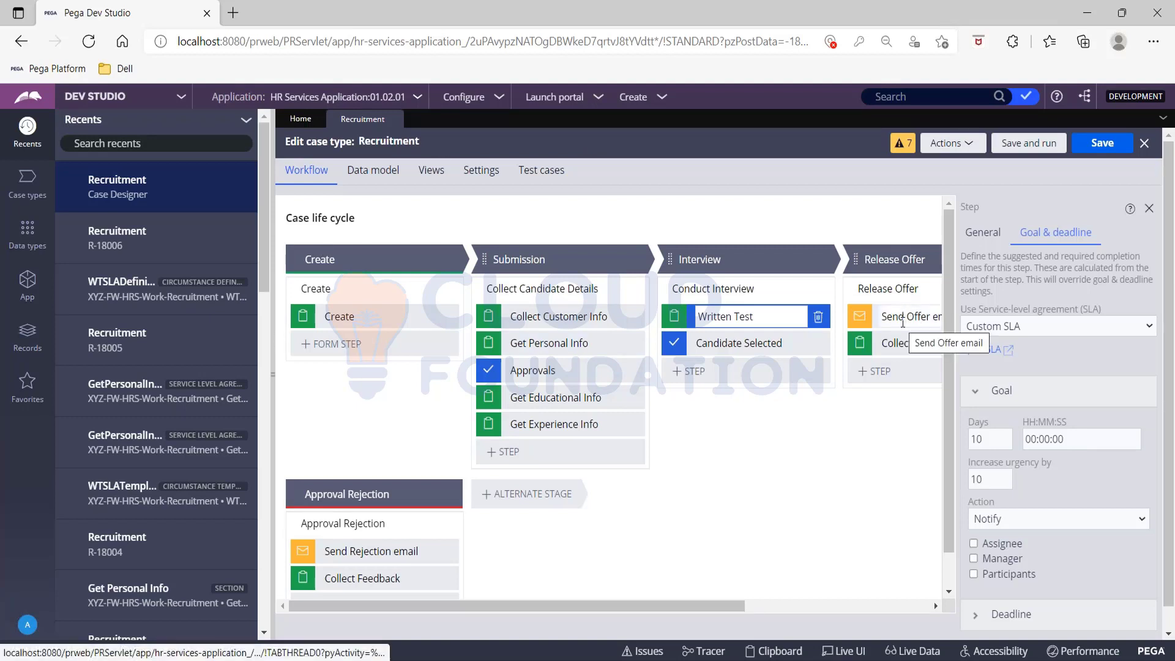
pyautogui.moveTo(729, 605); pyautogui.dragTo(881, 599)
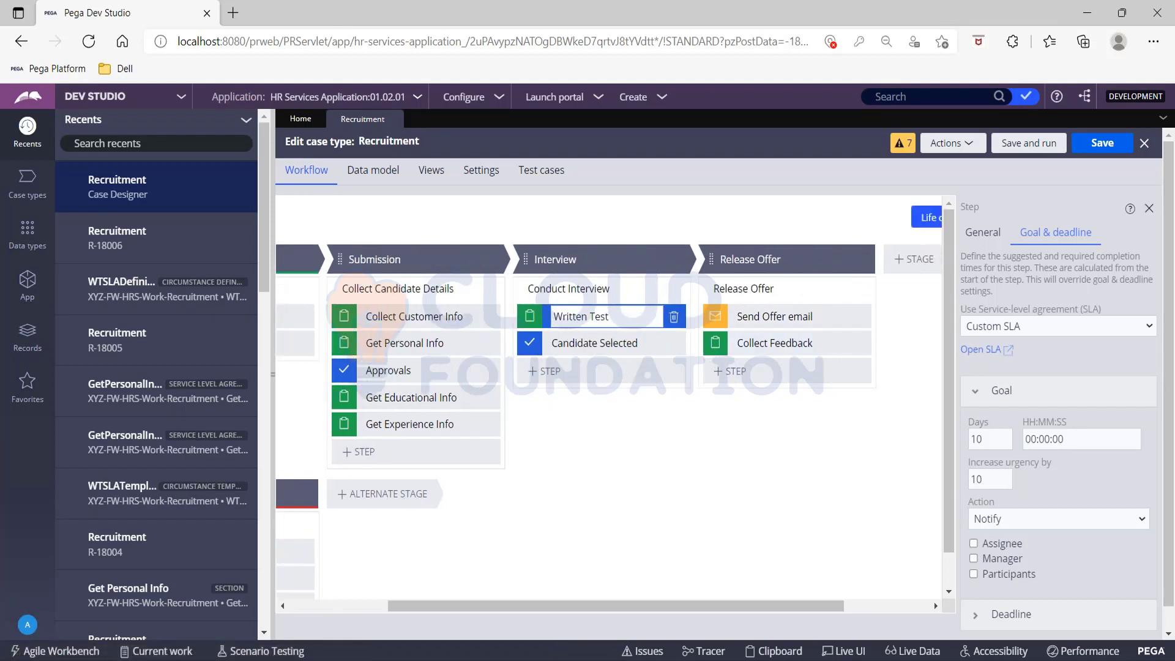
pyautogui.click(758, 319)
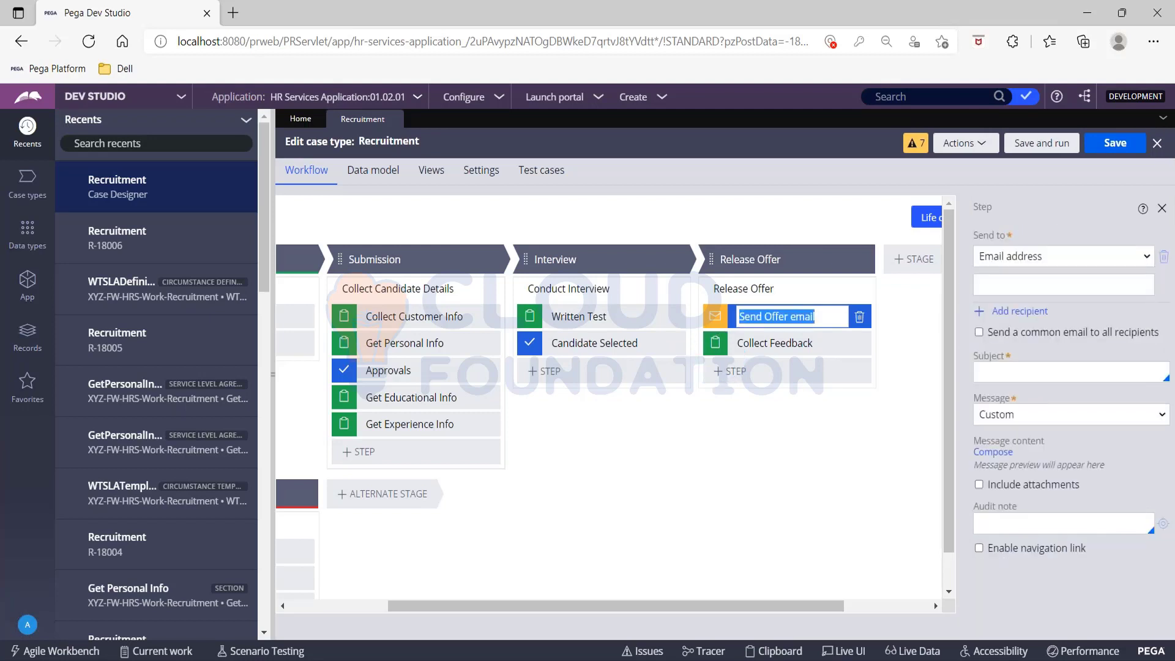
pyautogui.click(1118, 255)
pyautogui.click(1119, 255)
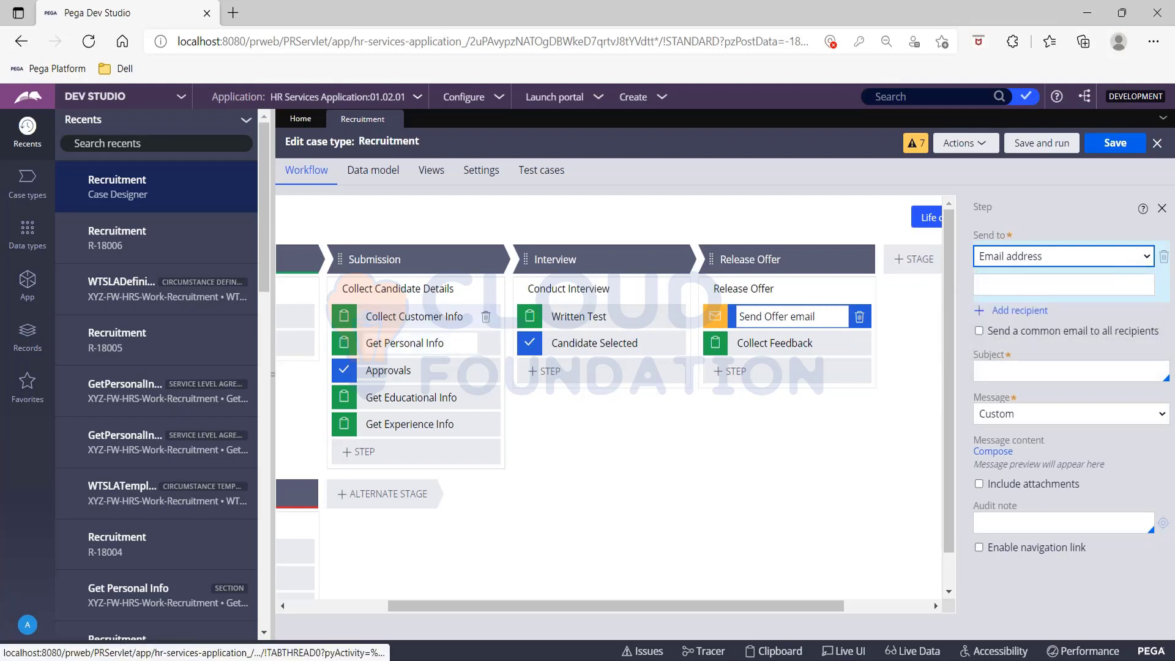
# Examine the view fields and routing options of the Get Personal Info step without changing them
pyautogui.click(407, 343)
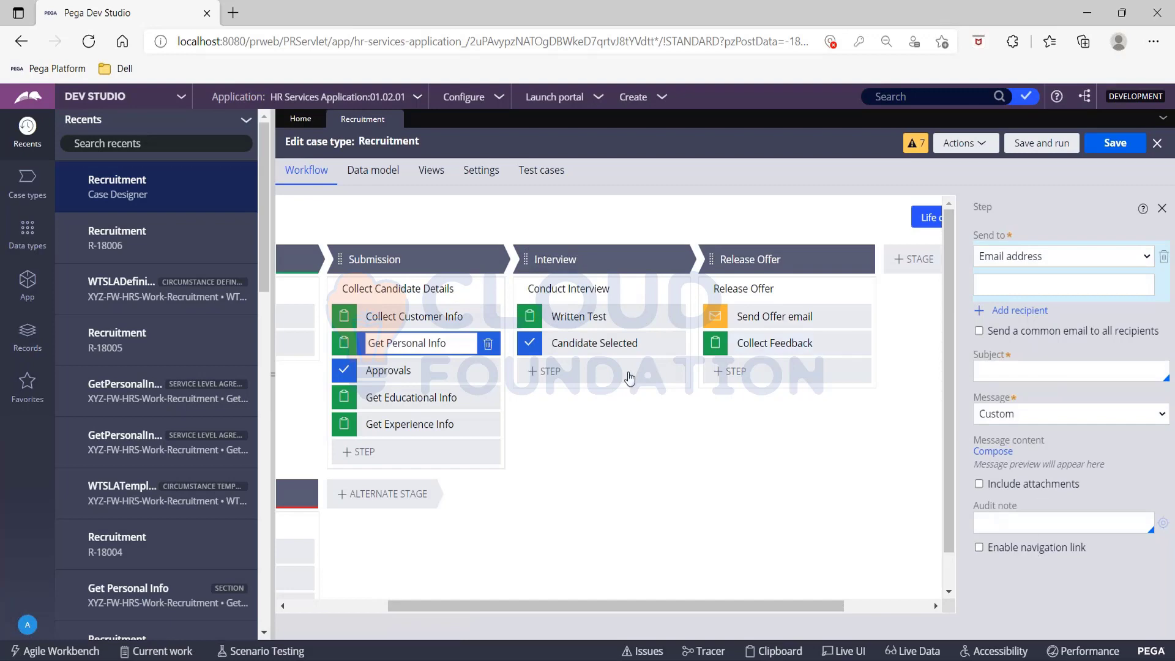
pyautogui.click(1084, 395)
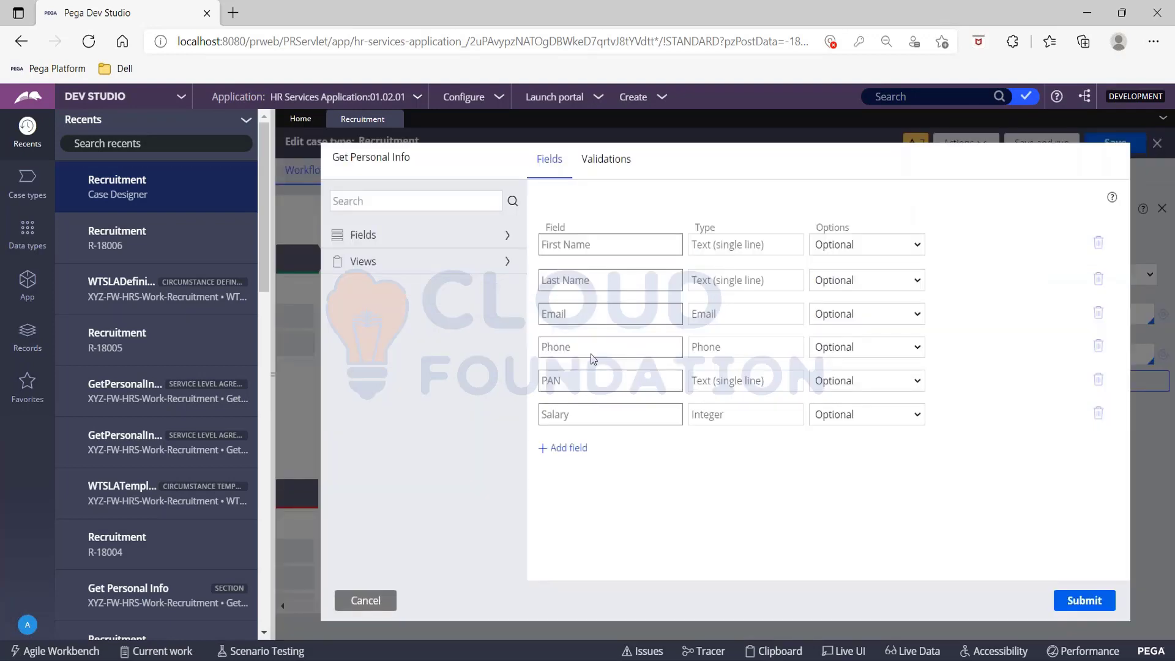
pyautogui.click(366, 601)
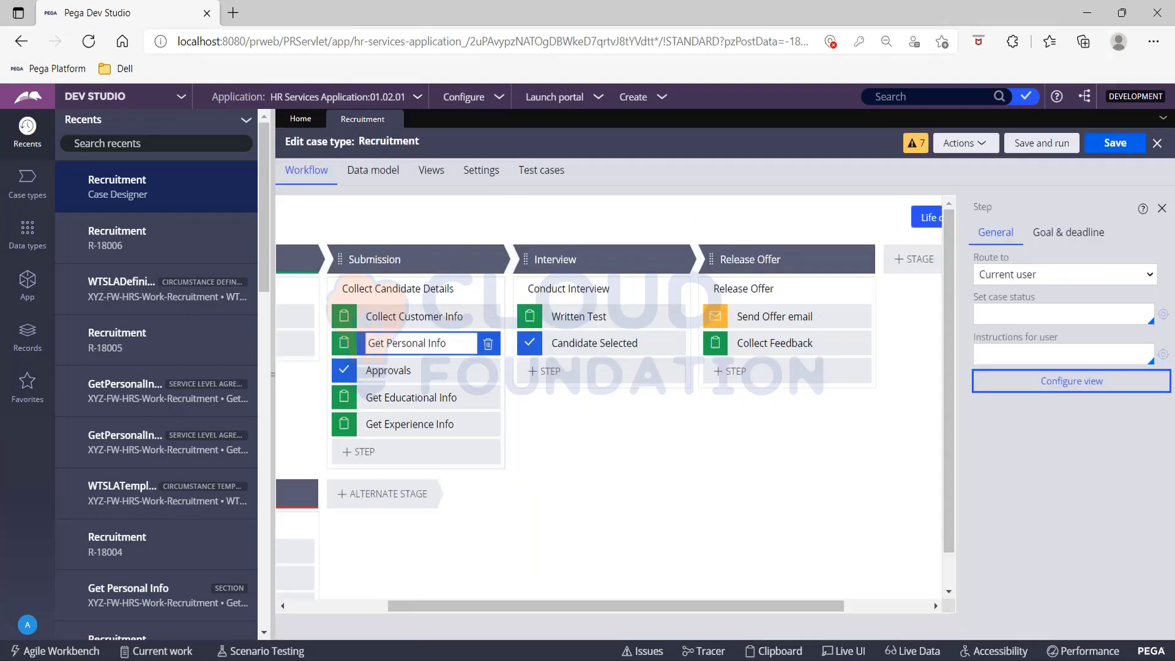
pyautogui.click(1065, 274)
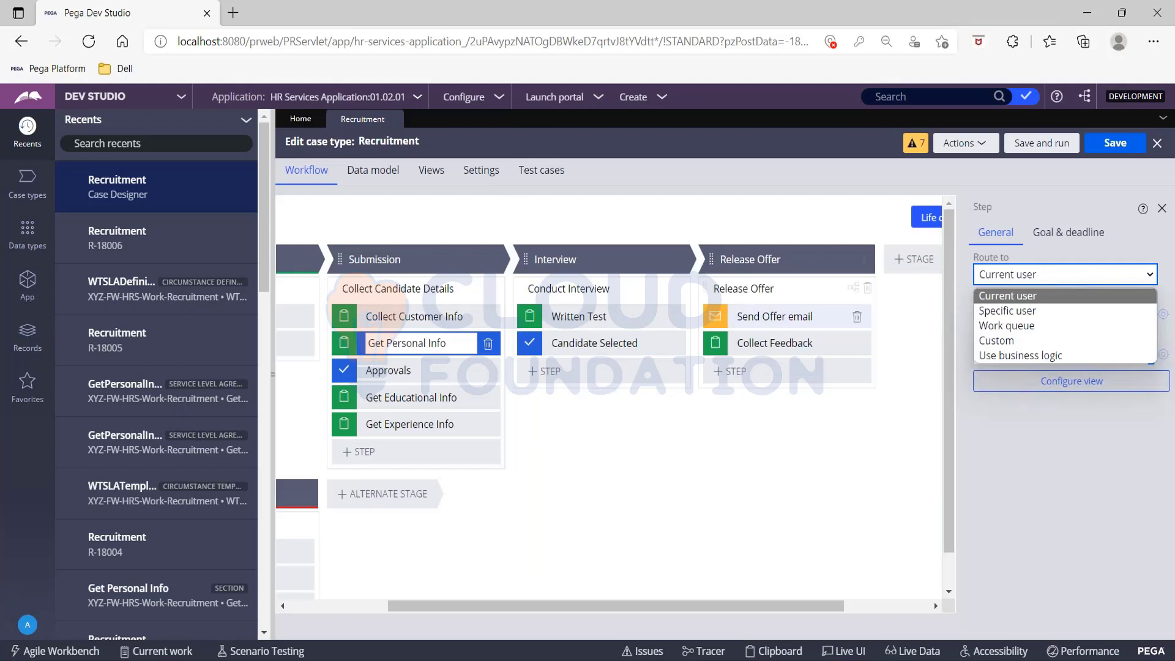
# Set the Send Offer email step to send to the field .Email with the subject "Offer Letter"
pyautogui.click(790, 317)
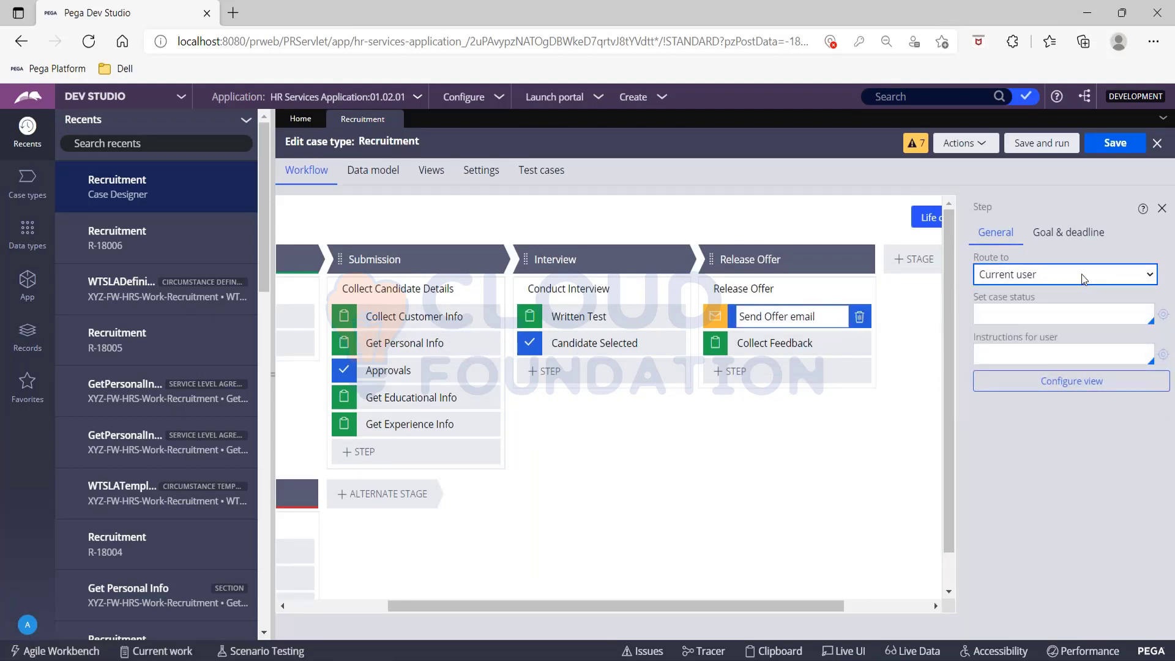
pyautogui.click(1074, 259)
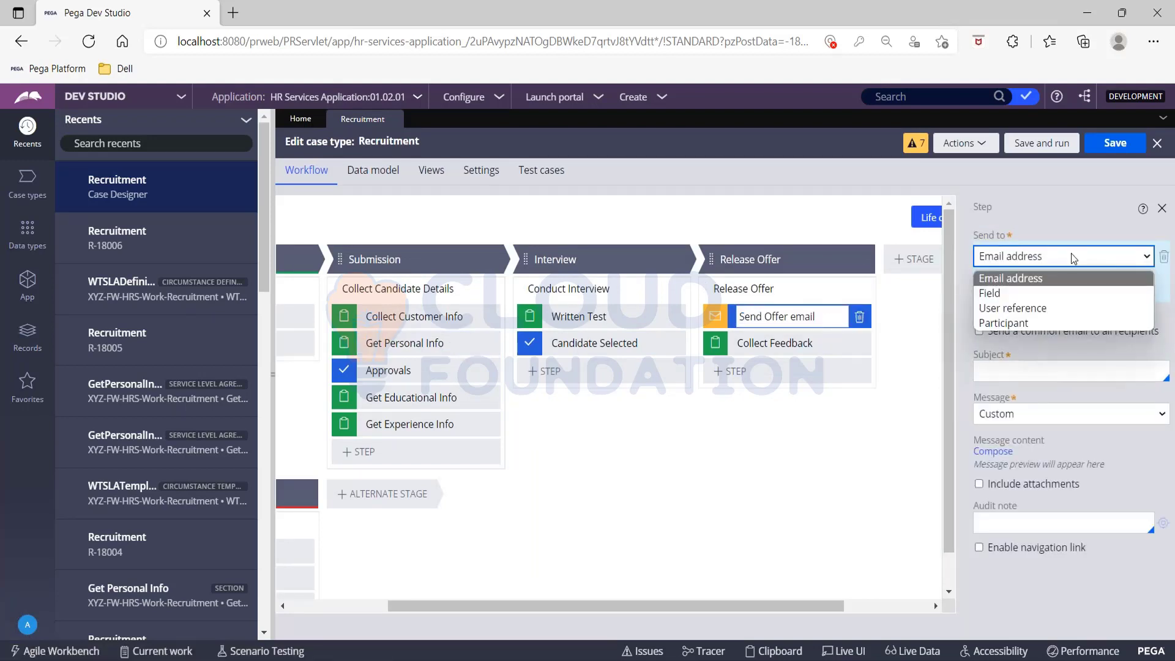
pyautogui.click(1048, 294)
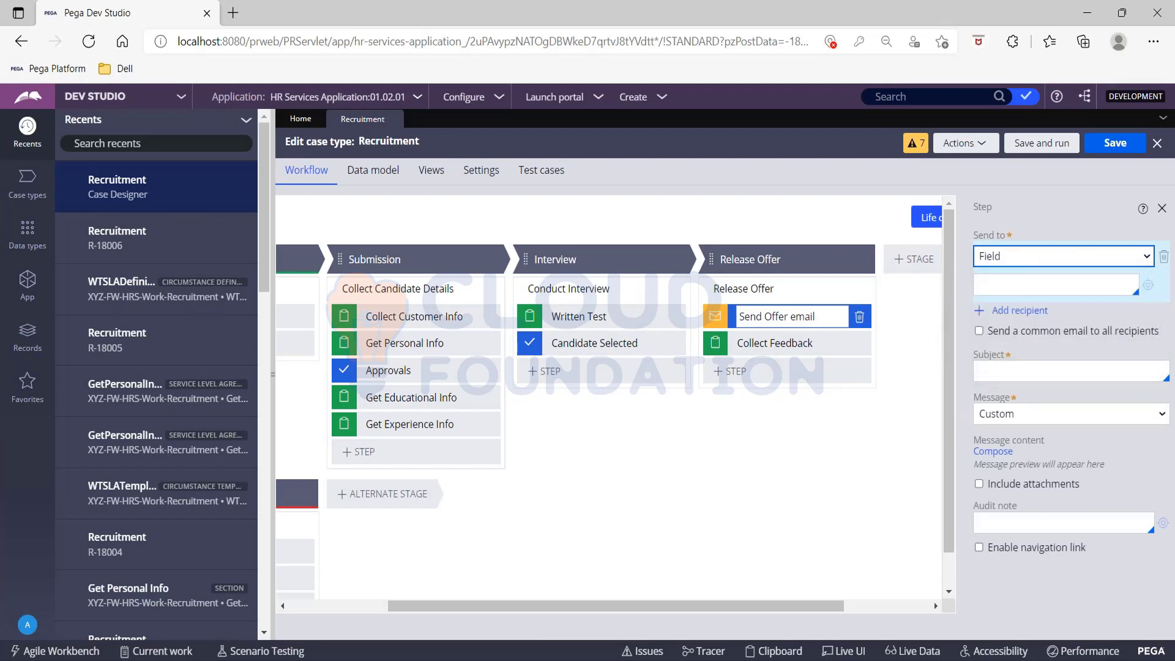
pyautogui.click(1038, 290)
pyautogui.write('.')
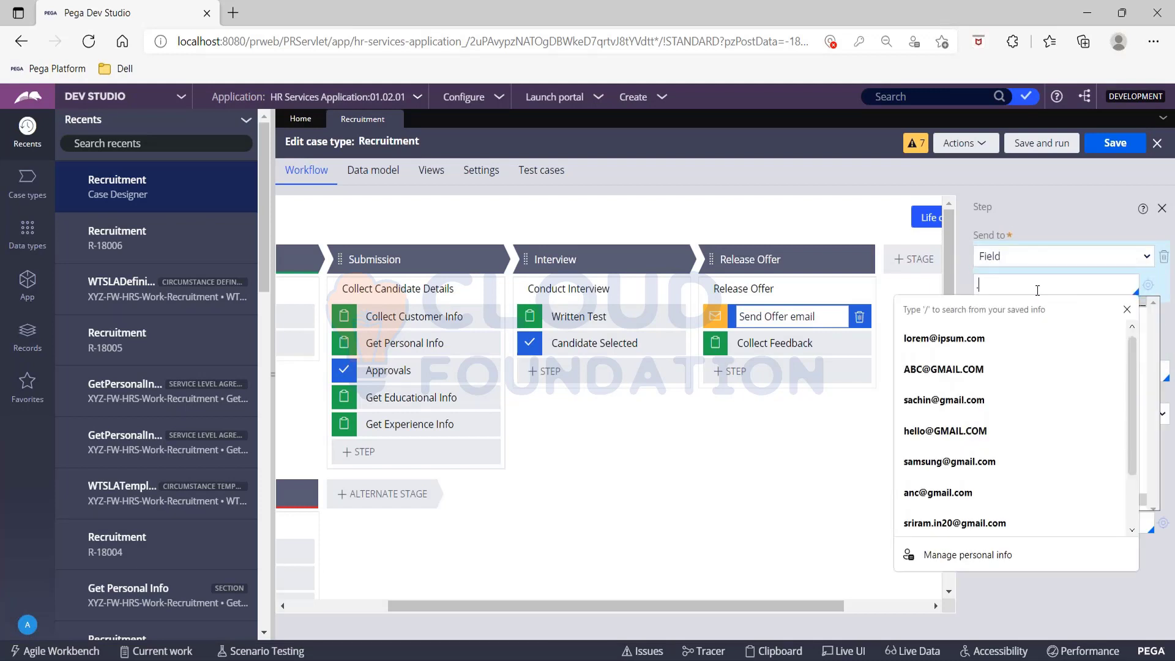
pyautogui.click(1152, 381)
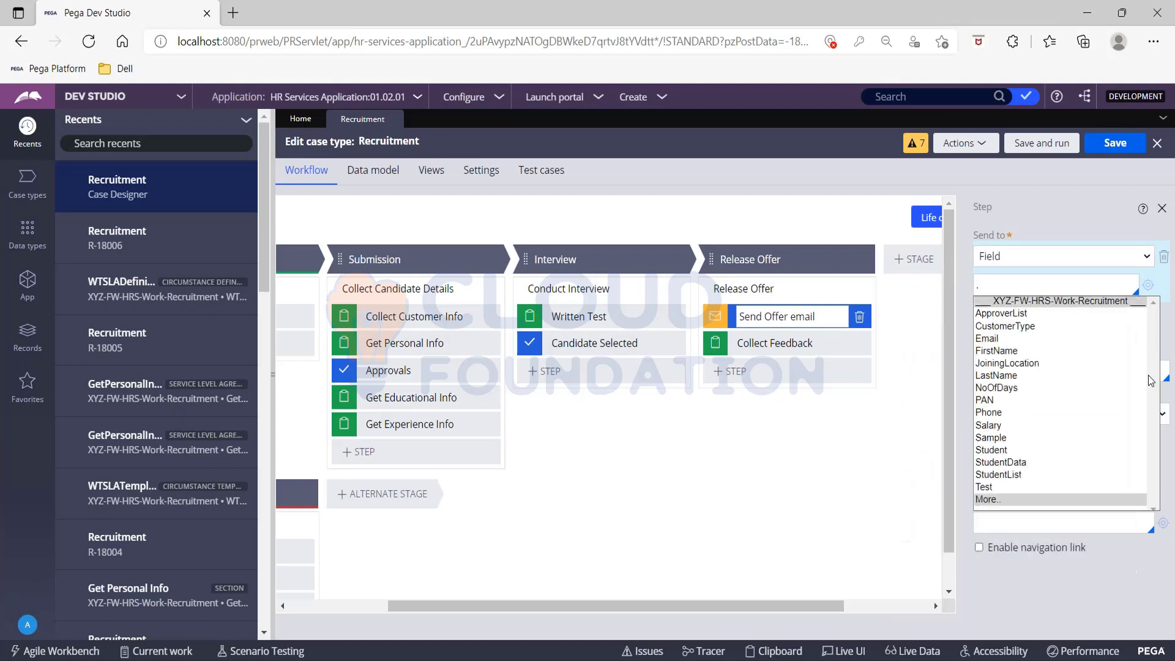
pyautogui.click(993, 338)
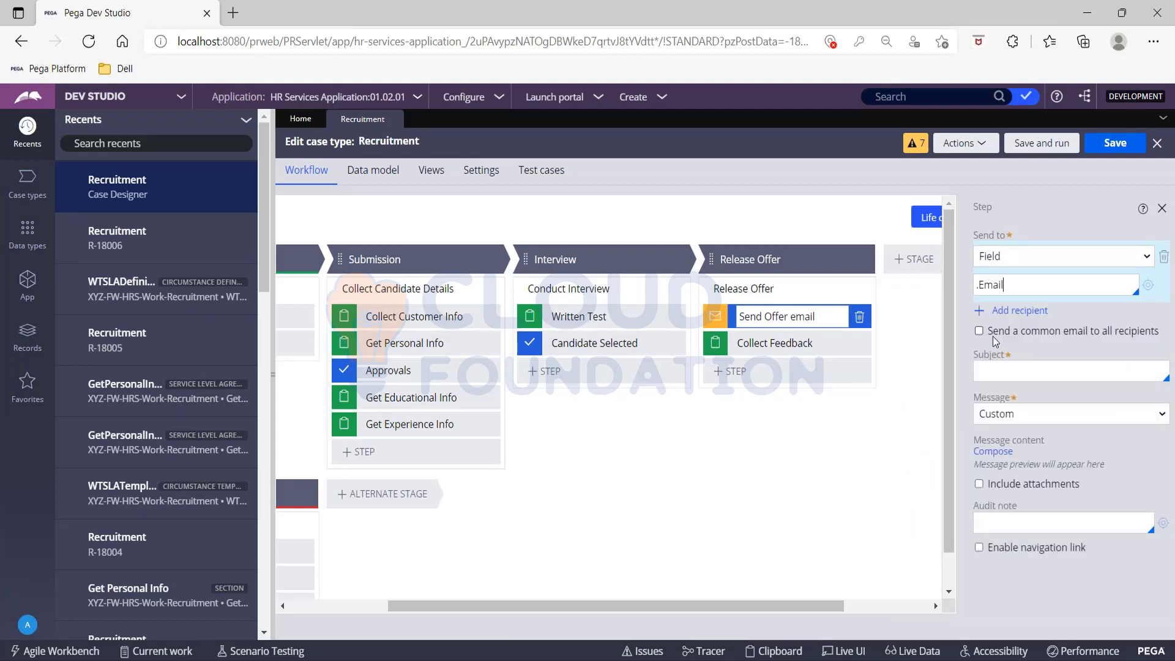
pyautogui.click(990, 368)
pyautogui.write('Offer Letter')
pyautogui.click(992, 451)
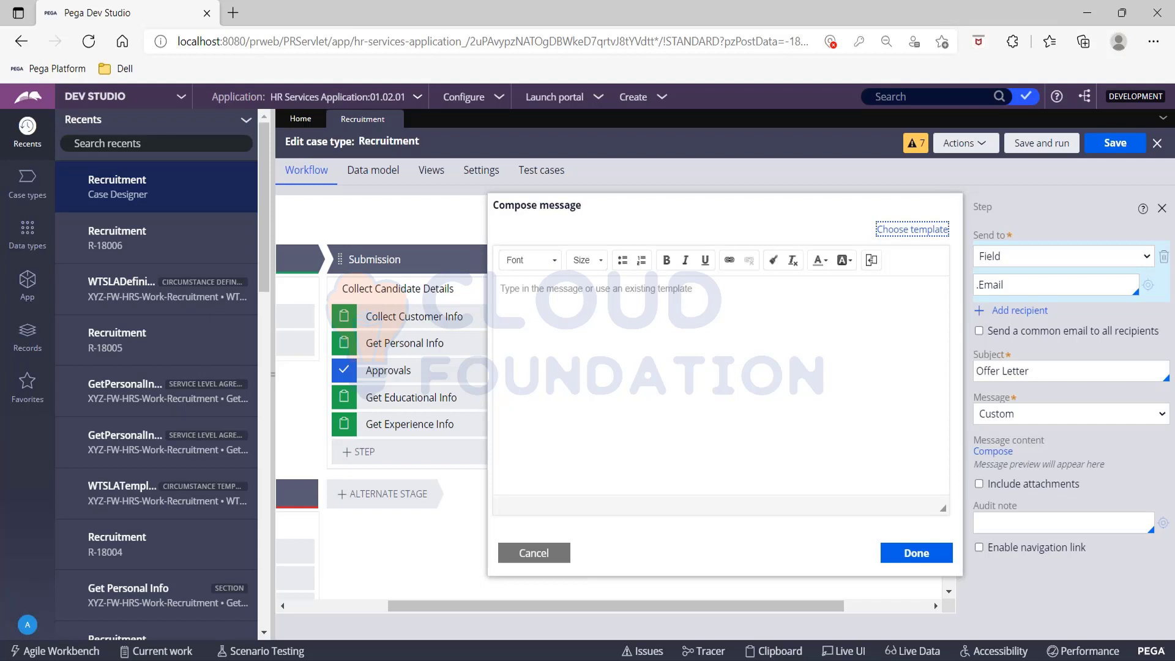
pyautogui.click(603, 289)
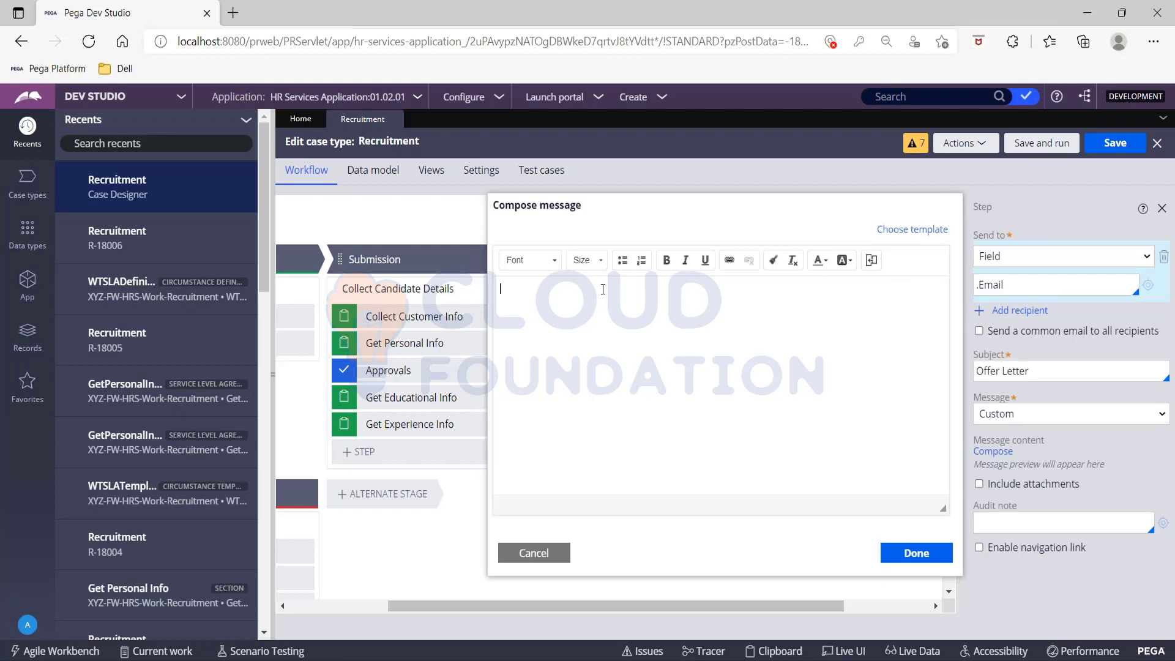
pyautogui.write('O')
pyautogui.write('ongratula')
pyautogui.write('tions!')
pyautogui.press('Home')
pyautogui.write('Hello')
pyautogui.press('Return')
pyautogui.press('Return')
pyautogui.click(603, 289)
pyautogui.write('<<')
pyautogui.press('Left')
pyautogui.write('<')
pyautogui.press('BackSpace')
pyautogui.press('BackSpace')
pyautogui.press('BackSpace')
pyautogui.press('BackSpace')
pyautogui.press('BackSpace')
pyautogui.press('BackSpace')
pyautogui.press('BackSpace')
pyautogui.press('BackSpace')
pyautogui.press('BackSpace')
pyautogui.write('lo  Congratulations! ')
pyautogui.write('We are pl')
pyautogui.write('ease')
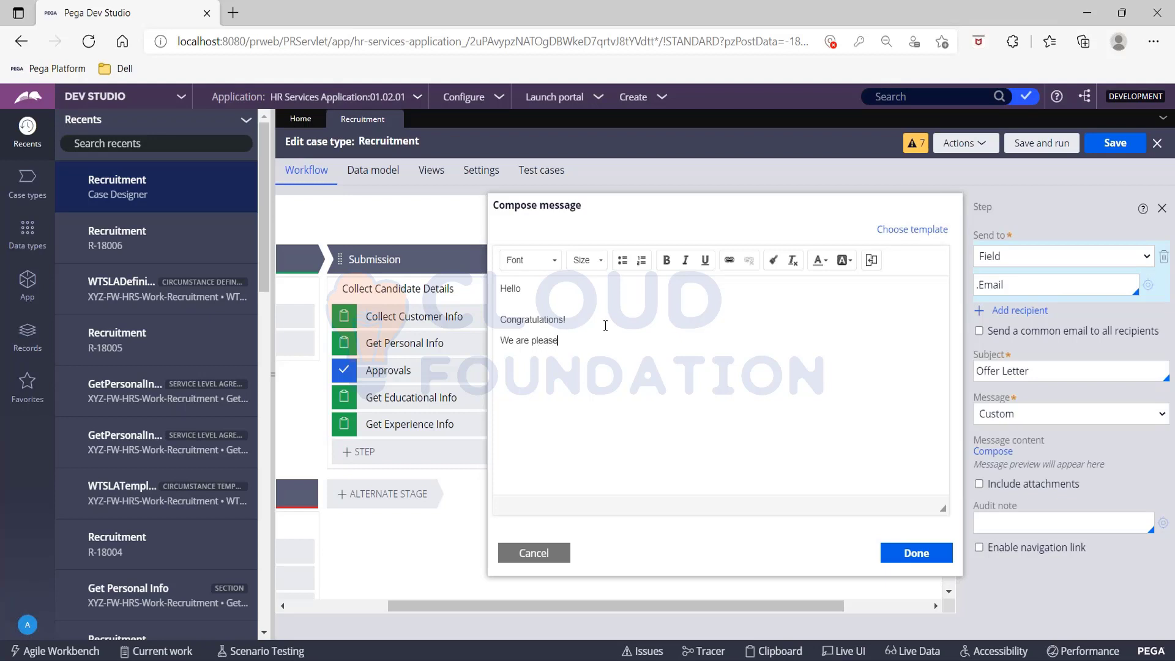
pyautogui.write('s to oofer you a role')
# Preview the Status Update message template and discard the message draft
pyautogui.click(894, 233)
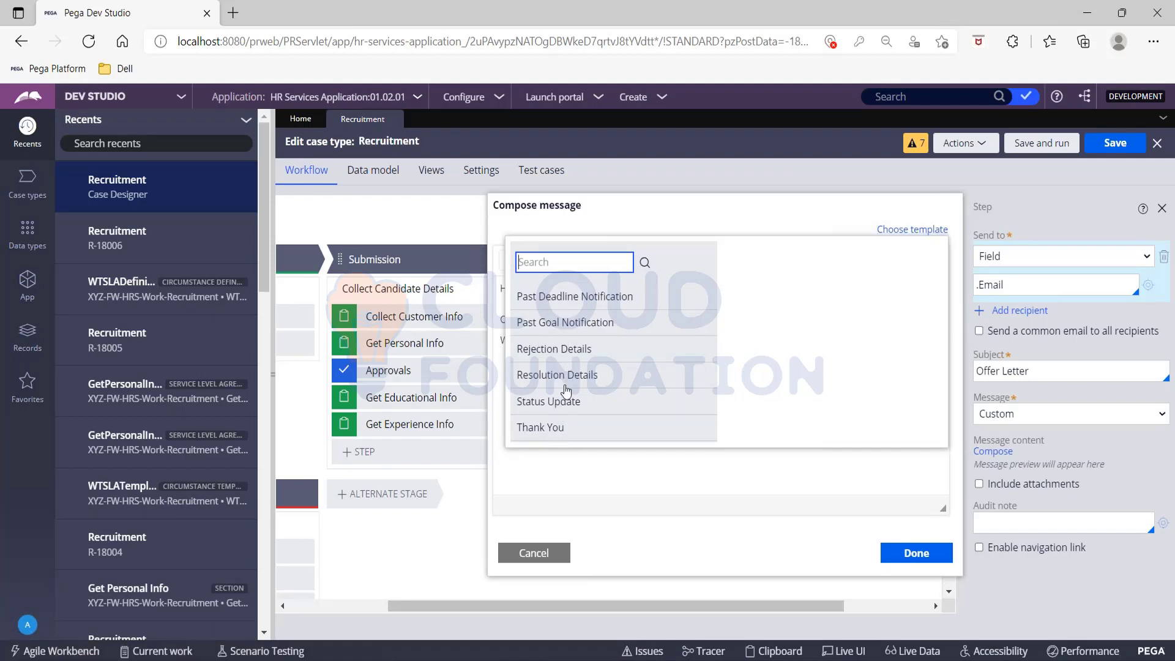
pyautogui.click(562, 404)
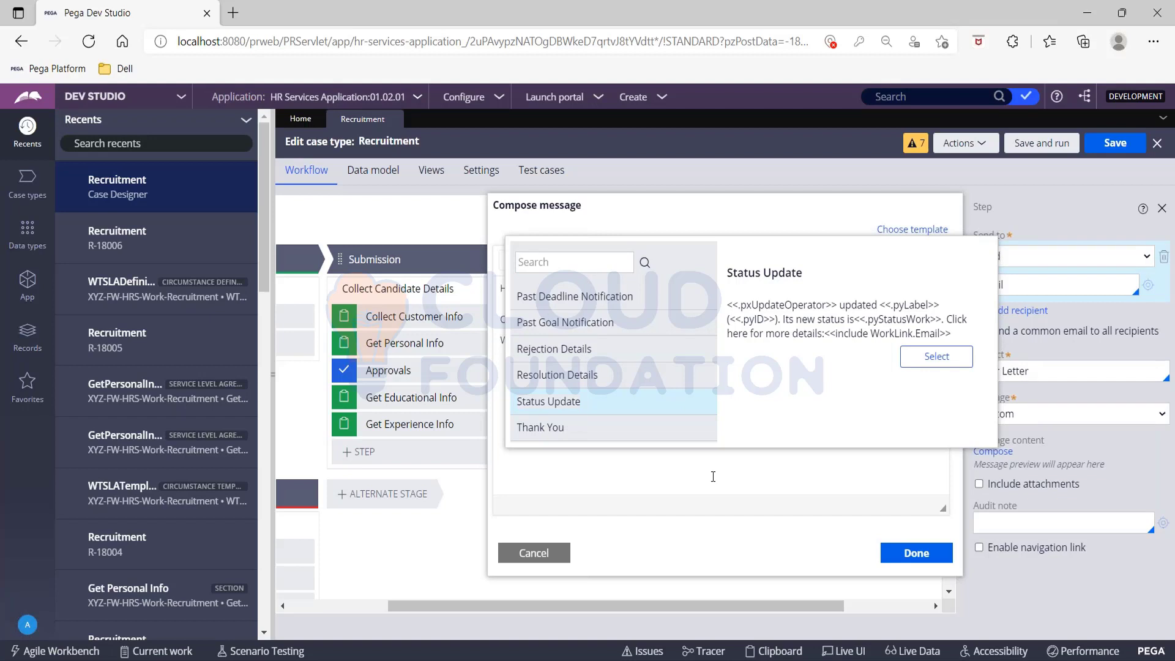
pyautogui.click(595, 221)
pyautogui.click(532, 553)
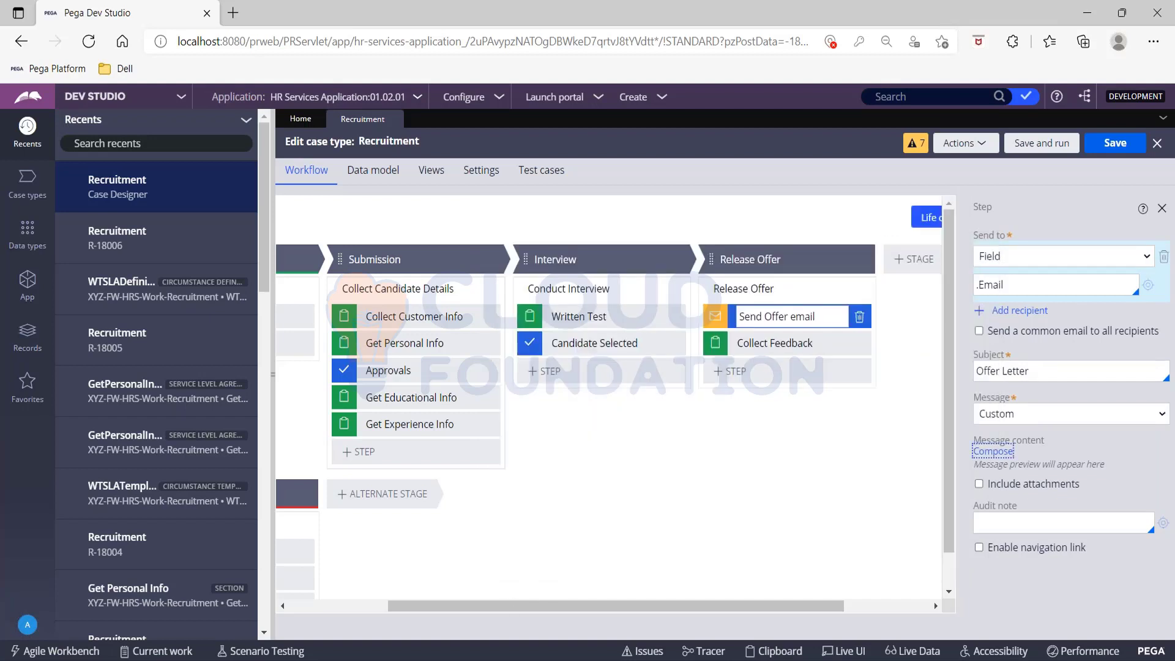
# Compose the message content for the offer email, beginning with the lines "Hello!" and "Congratulations!!"
pyautogui.click(993, 451)
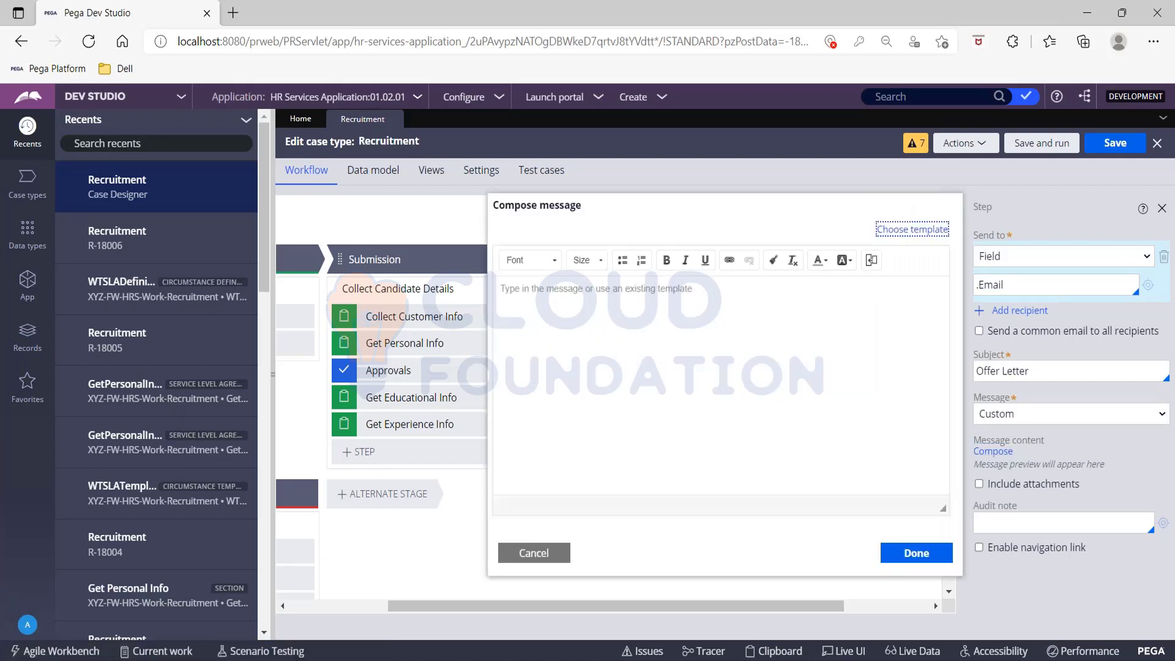
pyautogui.write('Hello! ')
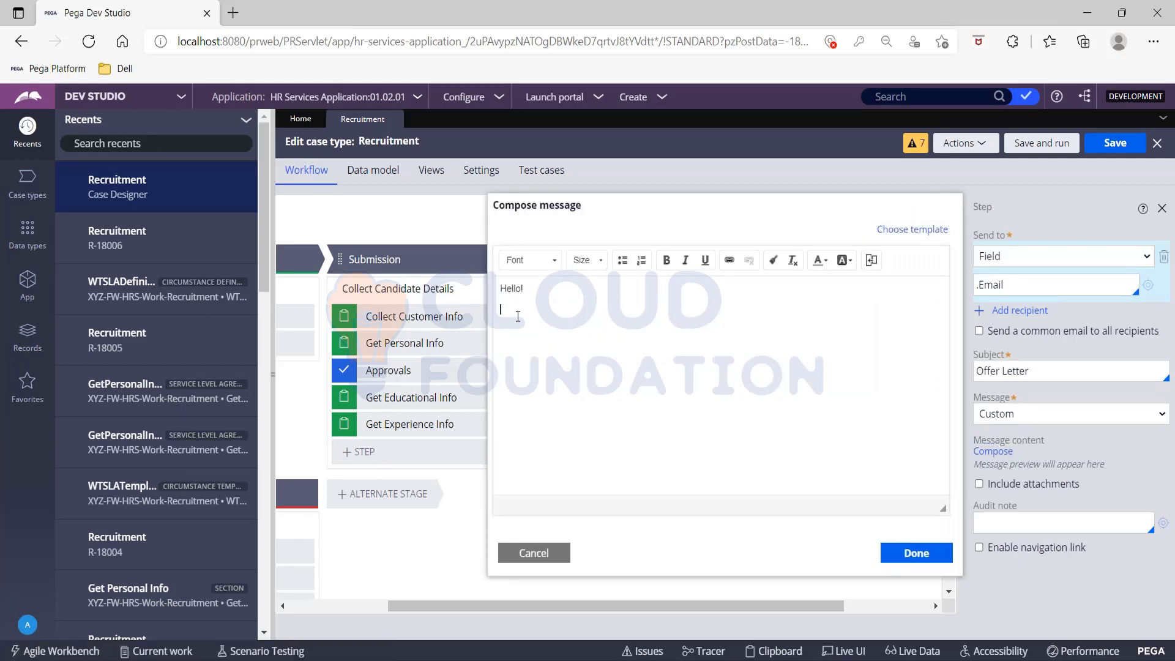
pyautogui.write('Congratulations!!')
pyautogui.press('Left')
pyautogui.press('Left')
pyautogui.press('Left')
pyautogui.write('n')
pyautogui.press('End')
# Add the line "We are pleased to offer you the position of "Project Manager"." to the message
pyautogui.write('We are please')
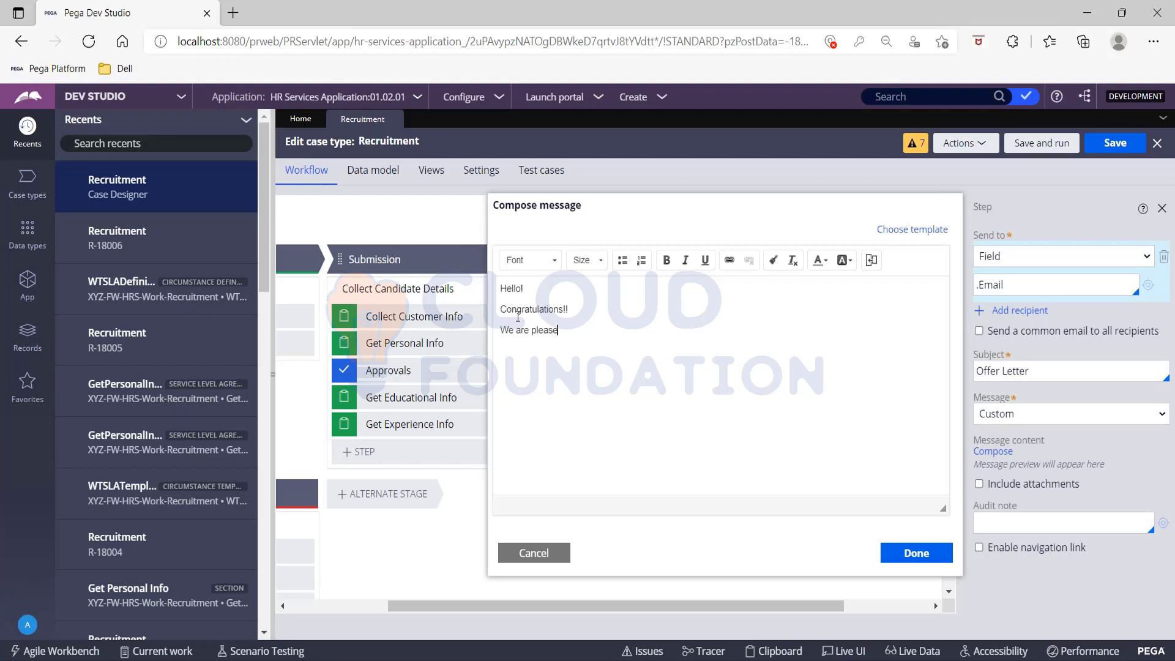
pyautogui.write('d to oofer you a')
pyautogui.click(587, 330)
pyautogui.press('BackSpace')
pyautogui.write('f')
pyautogui.press('BackSpace')
pyautogui.write('the position o')
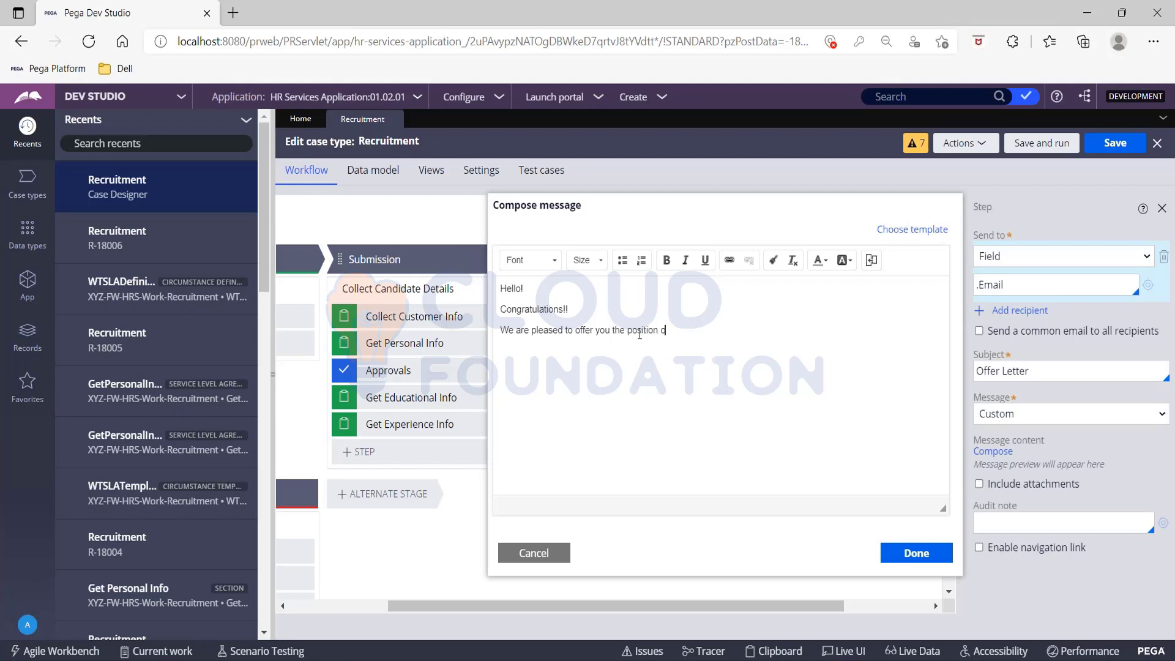
pyautogui.write('f "Project Mna')
pyautogui.press('BackSpace')
pyautogui.press('BackSpace')
pyautogui.write('anager"')
pyautogui.write('. ')
# End the message with the signature lines "Regards,", "XYZ Corp", "Seattle" and "US"
pyautogui.write('Regards,')
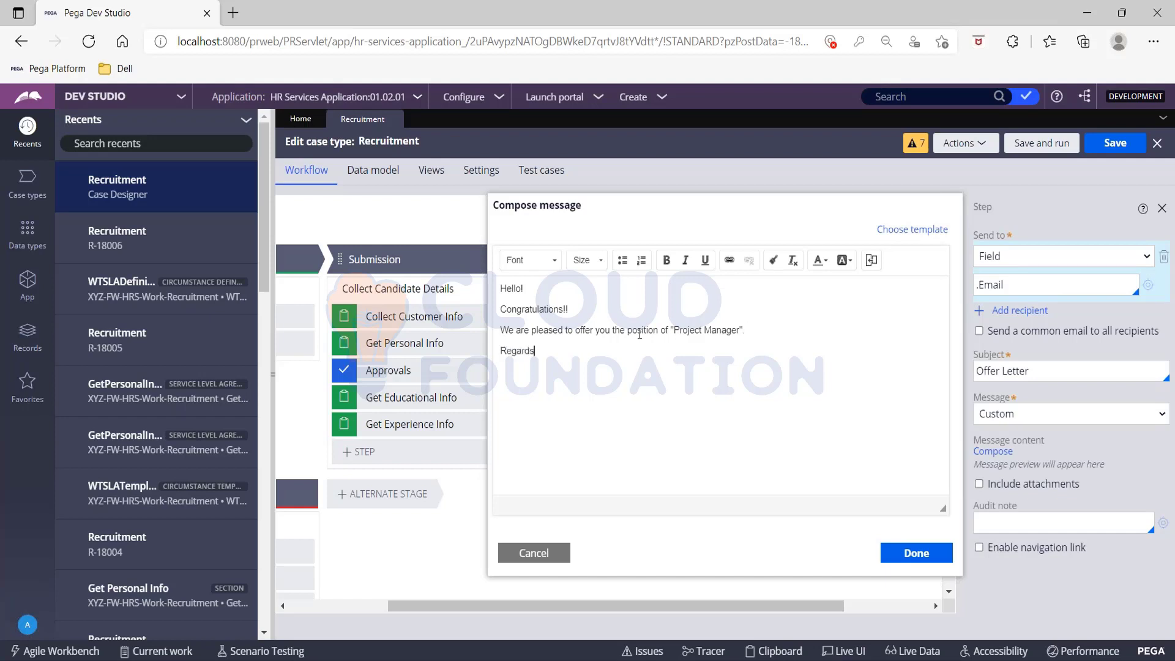
pyautogui.hotkey('shift', 'Return')
pyautogui.write('XYZ')
pyautogui.write('Corp')
pyautogui.press('Return')
pyautogui.write('Seattle ')
pyautogui.write('US')
pyautogui.click(549, 287)
pyautogui.write('<<>>')
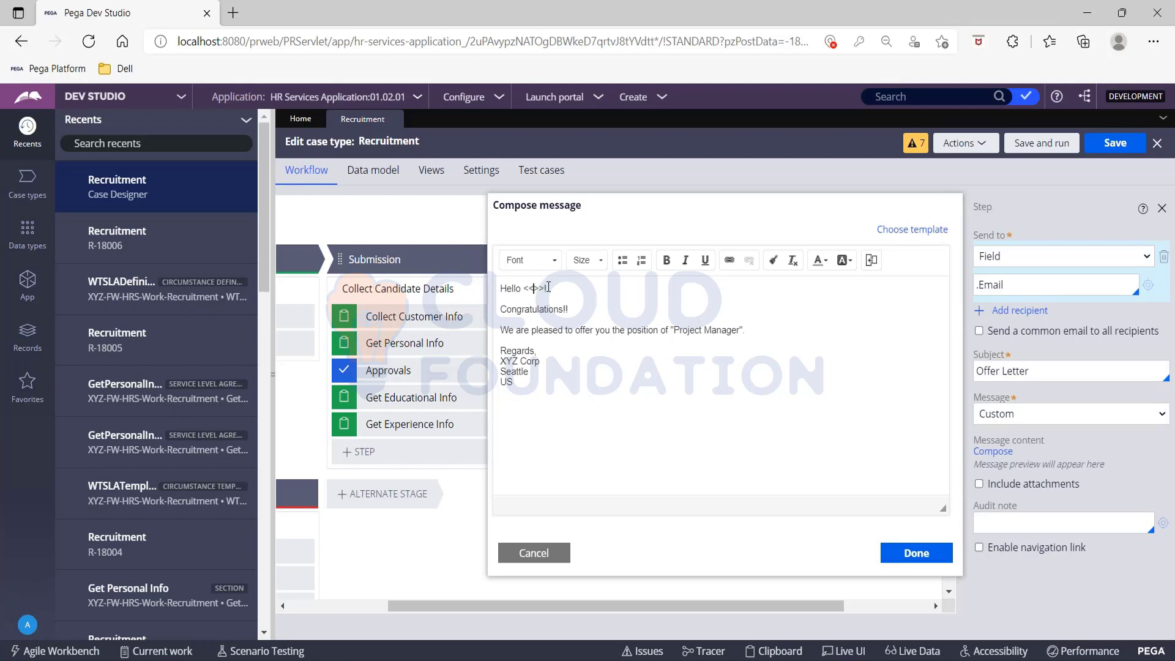
pyautogui.press('Left')
pyautogui.press('Left')
pyautogui.write('.Fi')
pyautogui.click(555, 288)
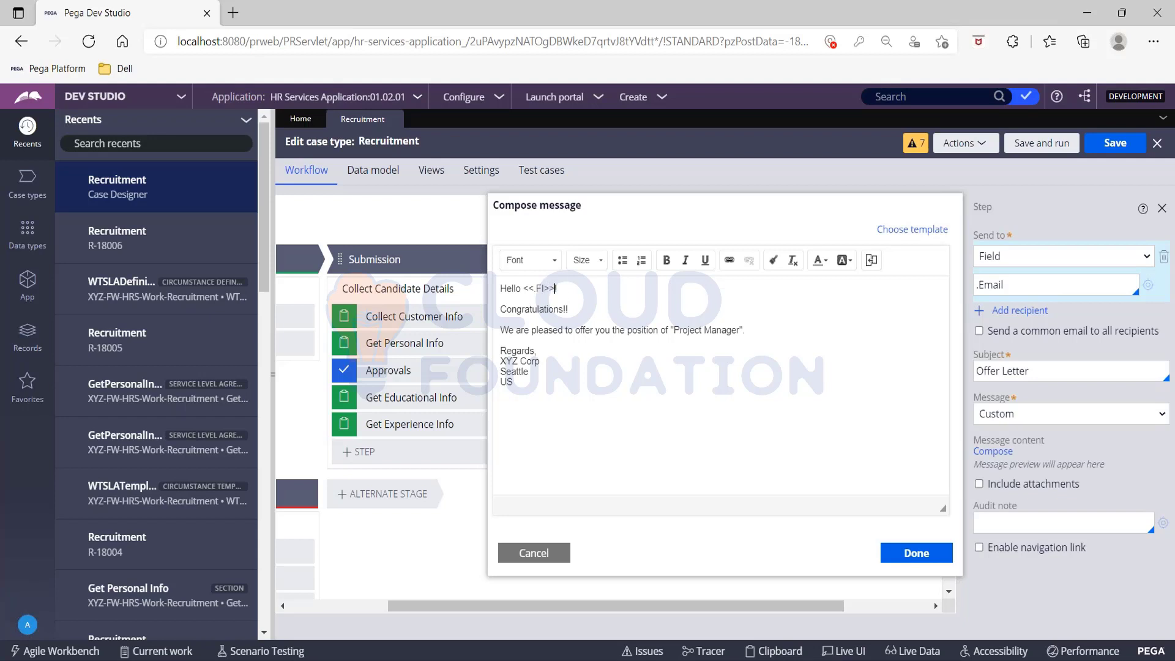
pyautogui.click(547, 286)
pyautogui.click(554, 289)
pyautogui.press('BackSpace')
pyautogui.press('BackSpace')
pyautogui.press('BackSpace')
pyautogui.press('BackSpace')
pyautogui.press('BackSpace')
pyautogui.press('BackSpace')
pyautogui.press('BackSpace')
pyautogui.press('BackSpace')
# Insert the First Name field reference so the greeting reads "Hello <<.FirstName>>", and accept the composed message
pyautogui.write('<<')
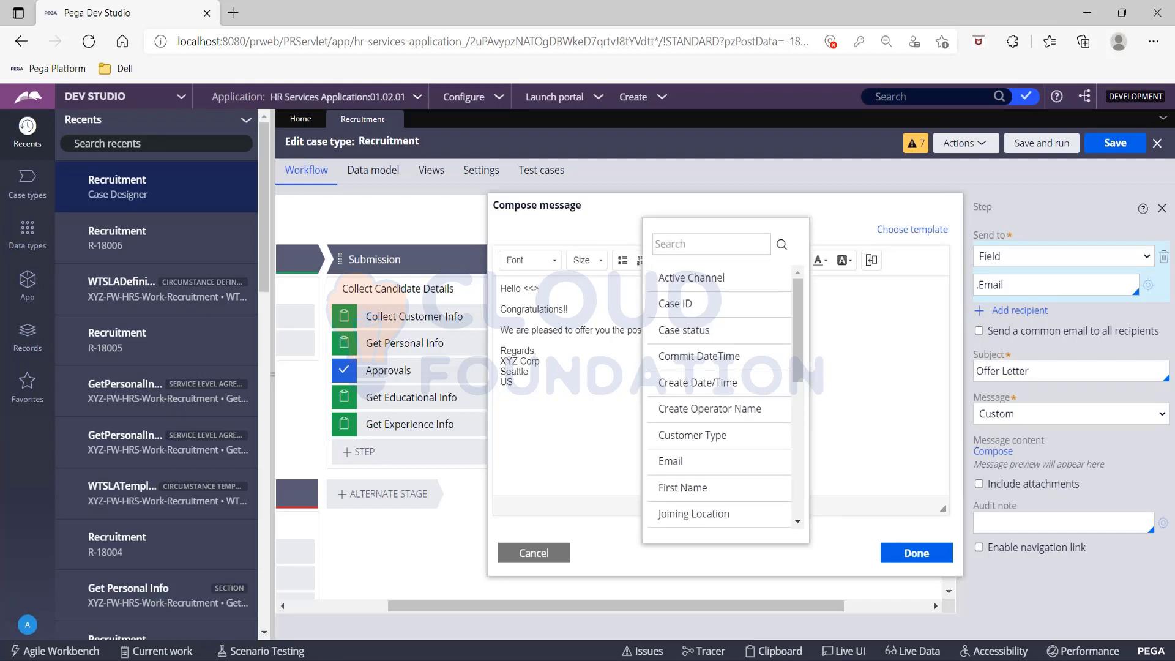
pyautogui.scroll(-2, 714, 412)
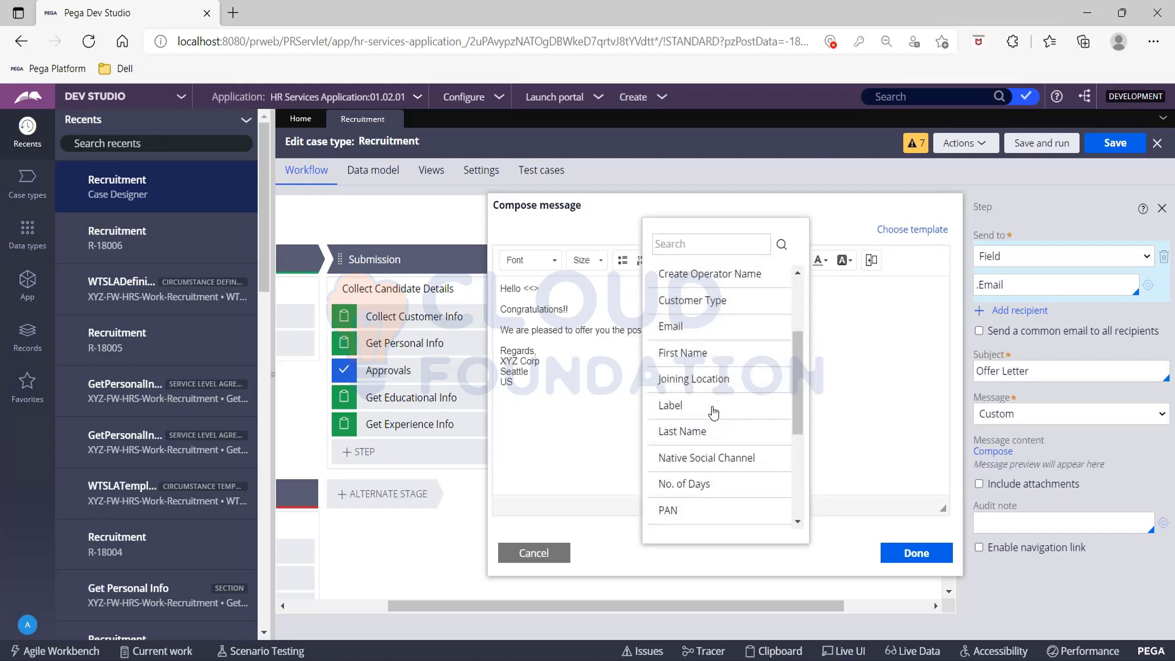
pyautogui.scroll(-1, 714, 412)
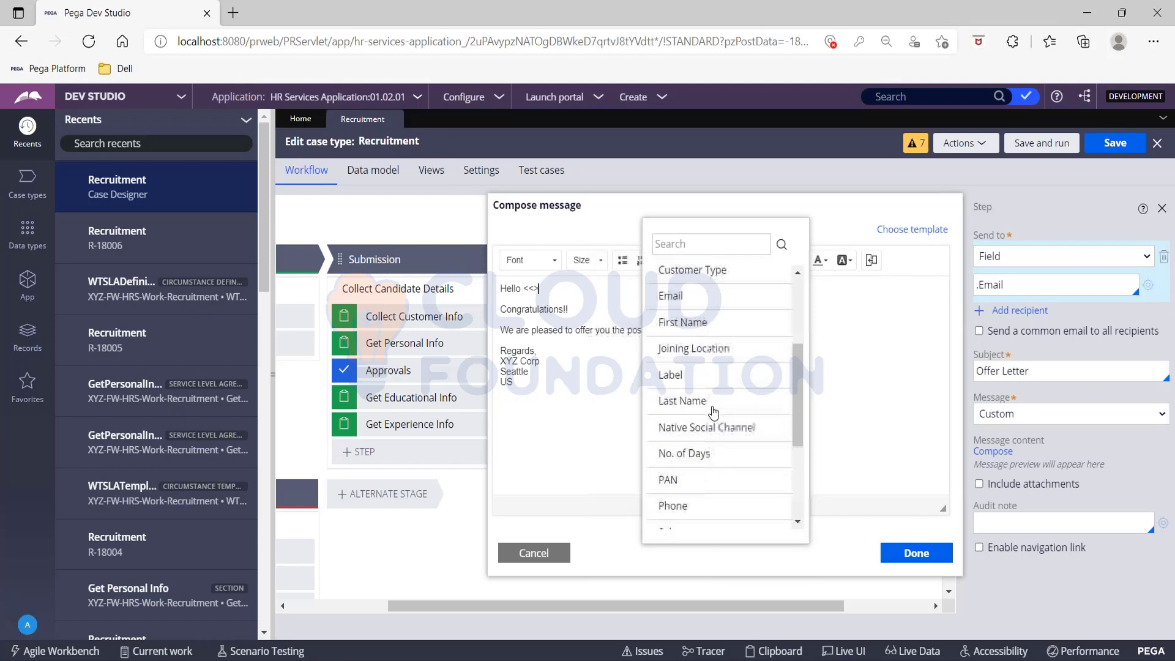
pyautogui.click(676, 329)
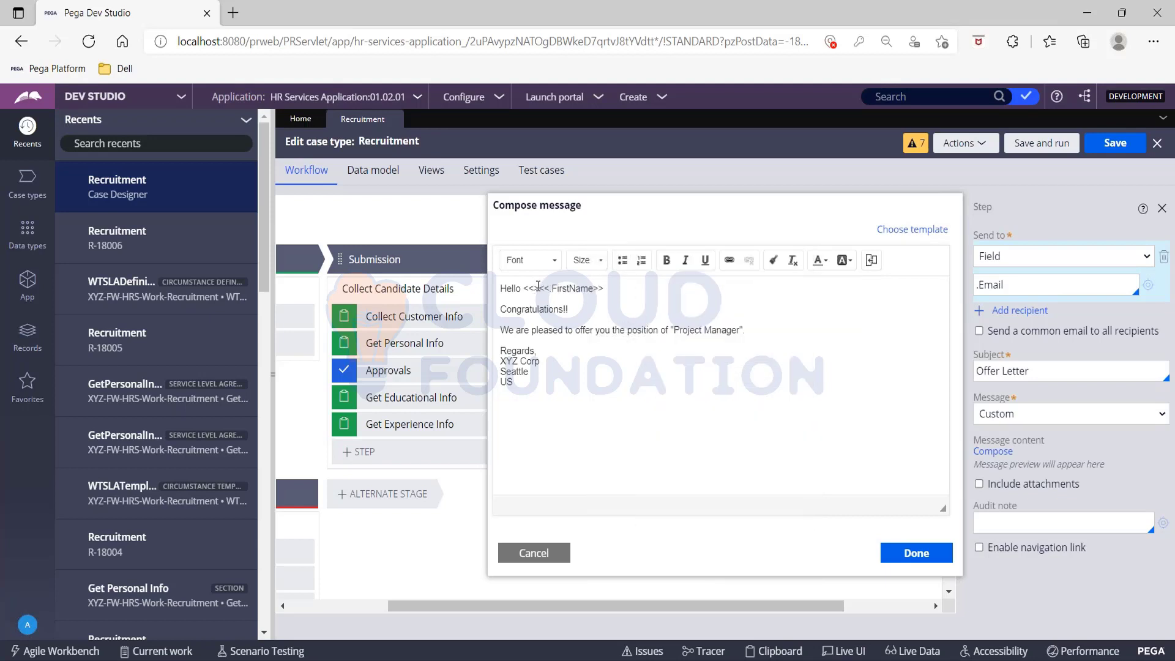
pyautogui.press('BackSpace')
pyautogui.press('BackSpace')
pyautogui.press('BackSpace')
pyautogui.click(907, 557)
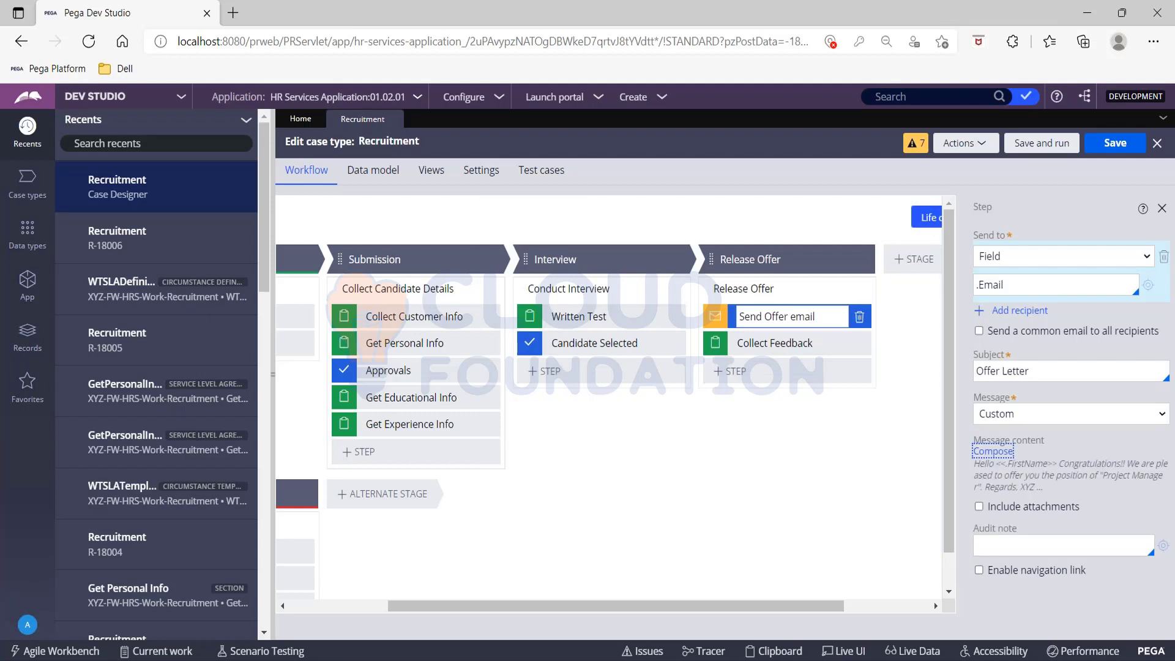
# Save the Recruitment case type and show the application's class explorer
pyautogui.click(1108, 146)
pyautogui.click(32, 292)
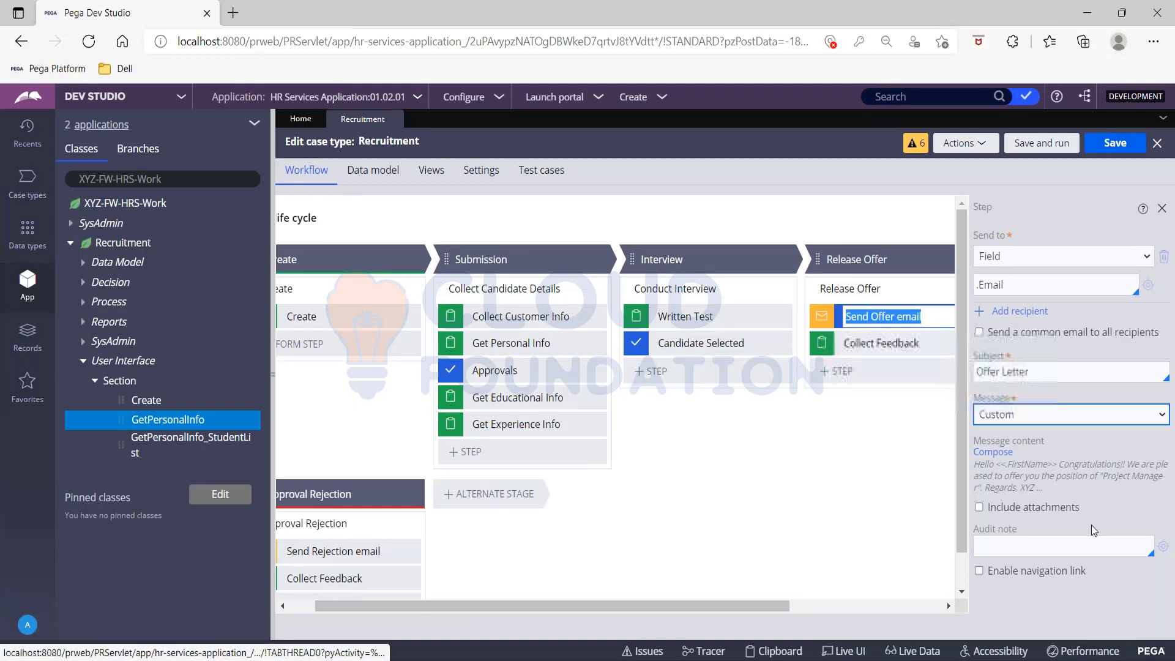
pyautogui.click(1088, 660)
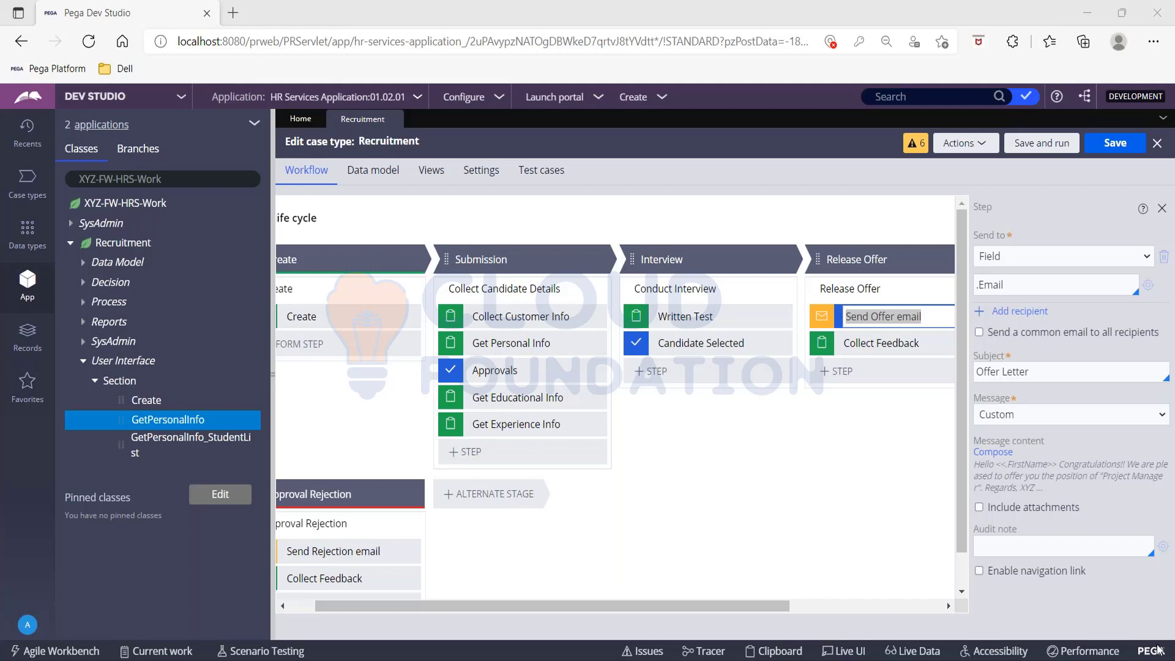
pyautogui.click(715, 520)
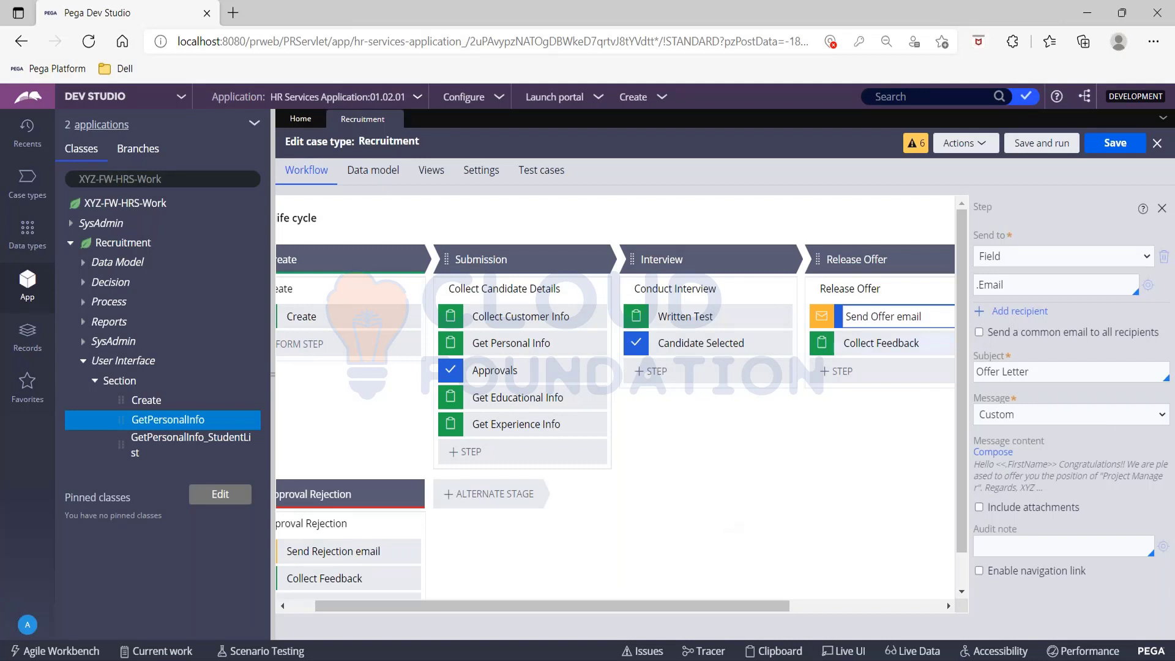
# Open the SendOfferEmail correspondence rule of the Recruitment class, give it the full workspace width, and save it
pyautogui.click(83, 303)
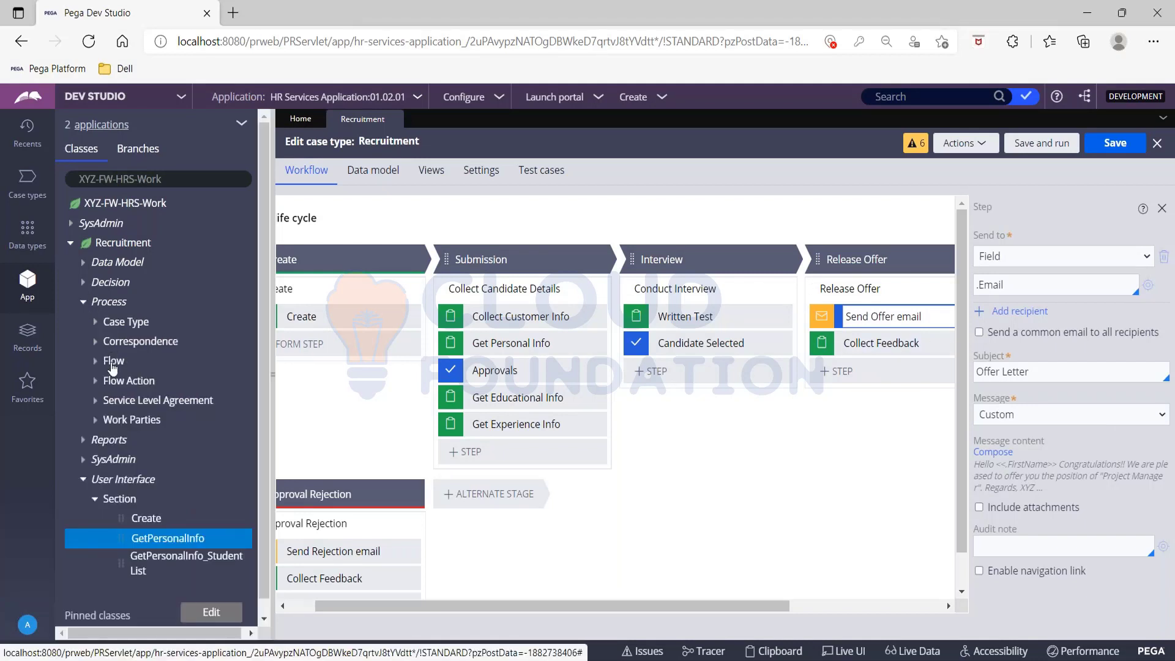
pyautogui.click(97, 341)
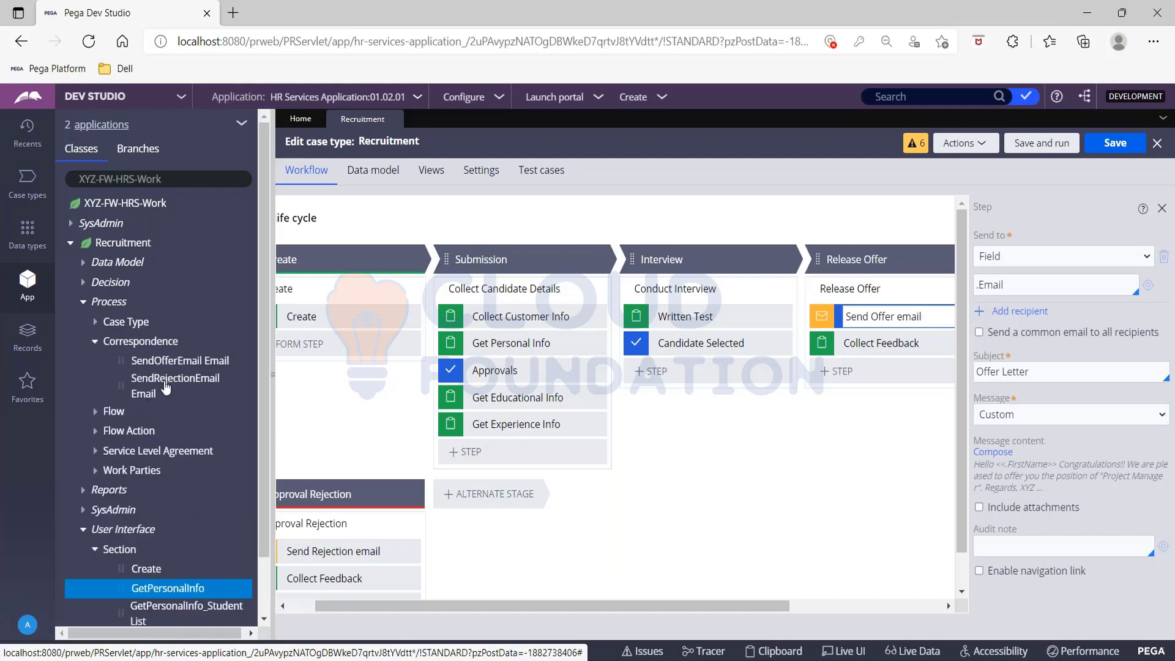
pyautogui.click(157, 364)
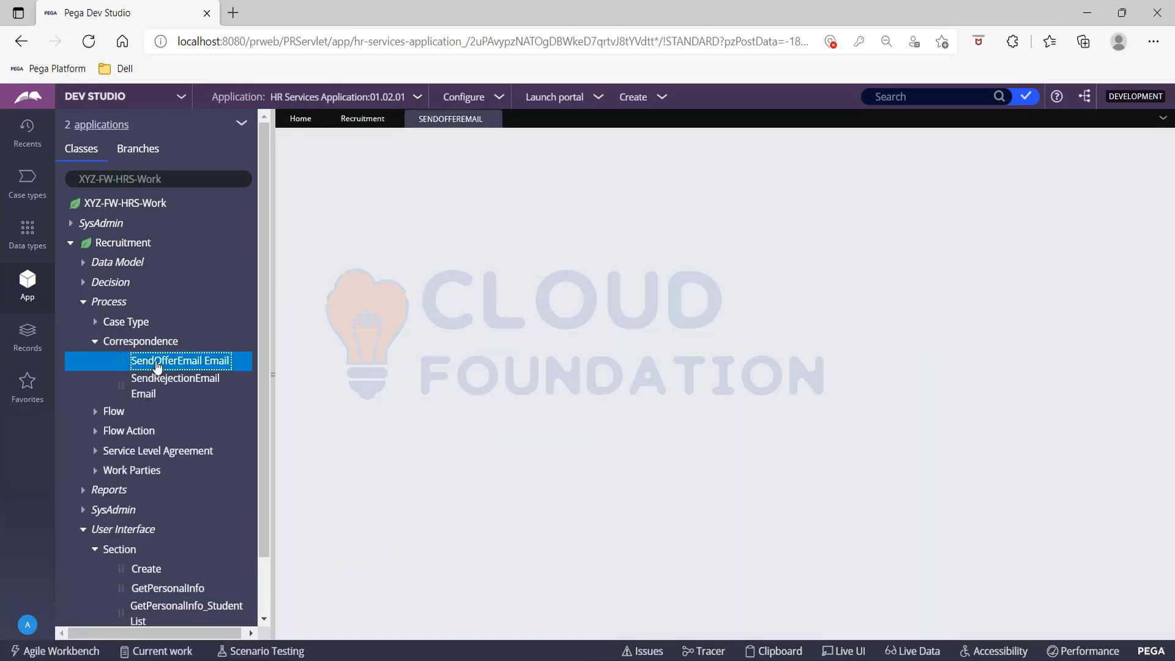
pyautogui.click(274, 355)
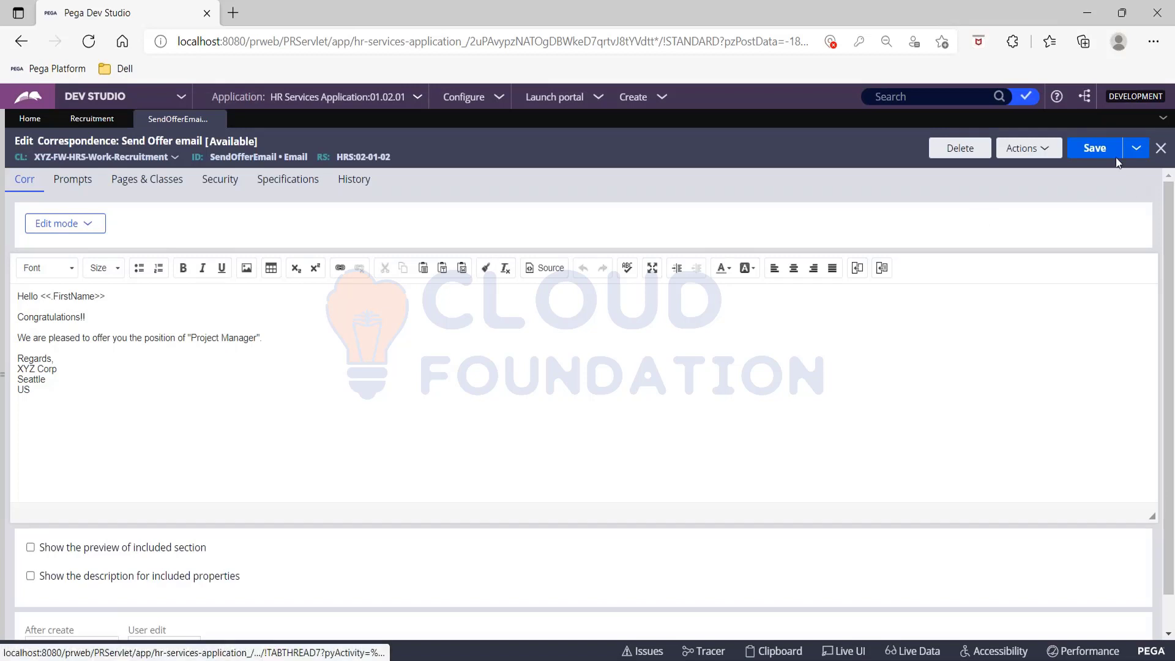
pyautogui.click(1096, 149)
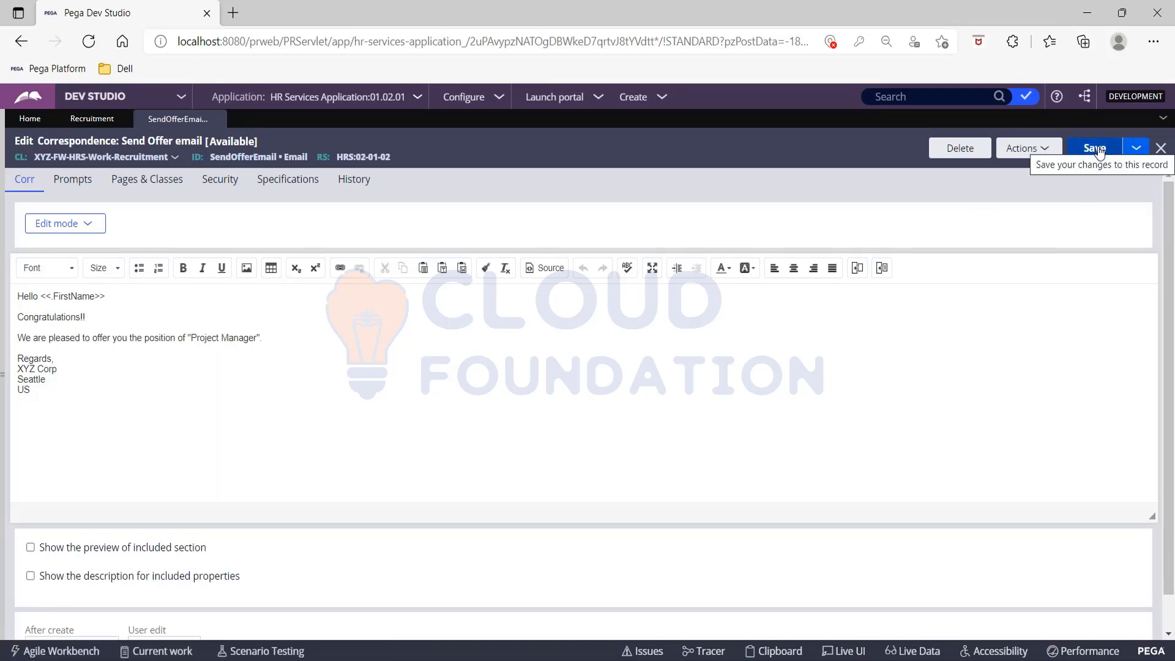
# Start specializing the Send Offer email correspondence by circumstance, based on property and date
pyautogui.click(1136, 150)
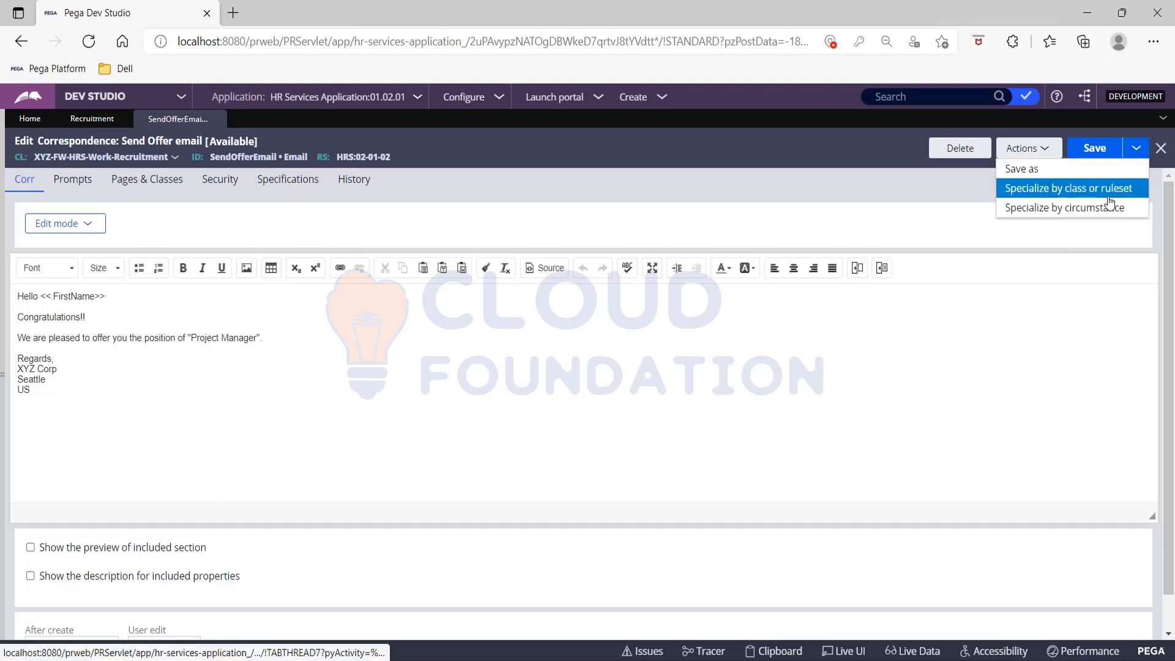
pyautogui.click(1109, 209)
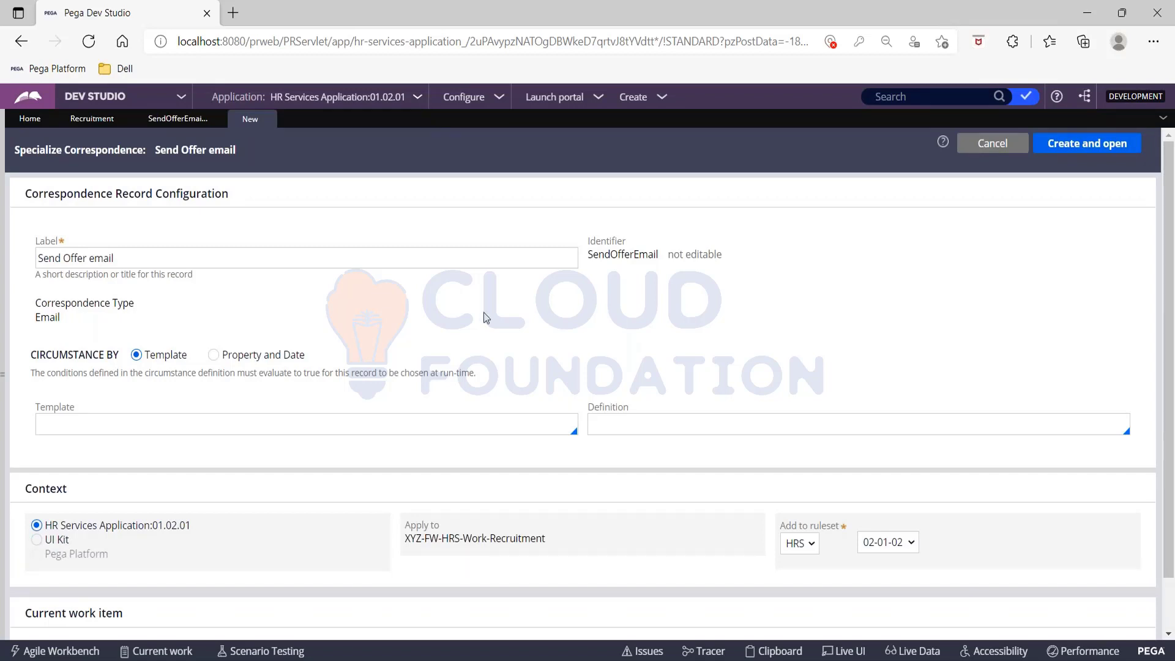
pyautogui.click(214, 357)
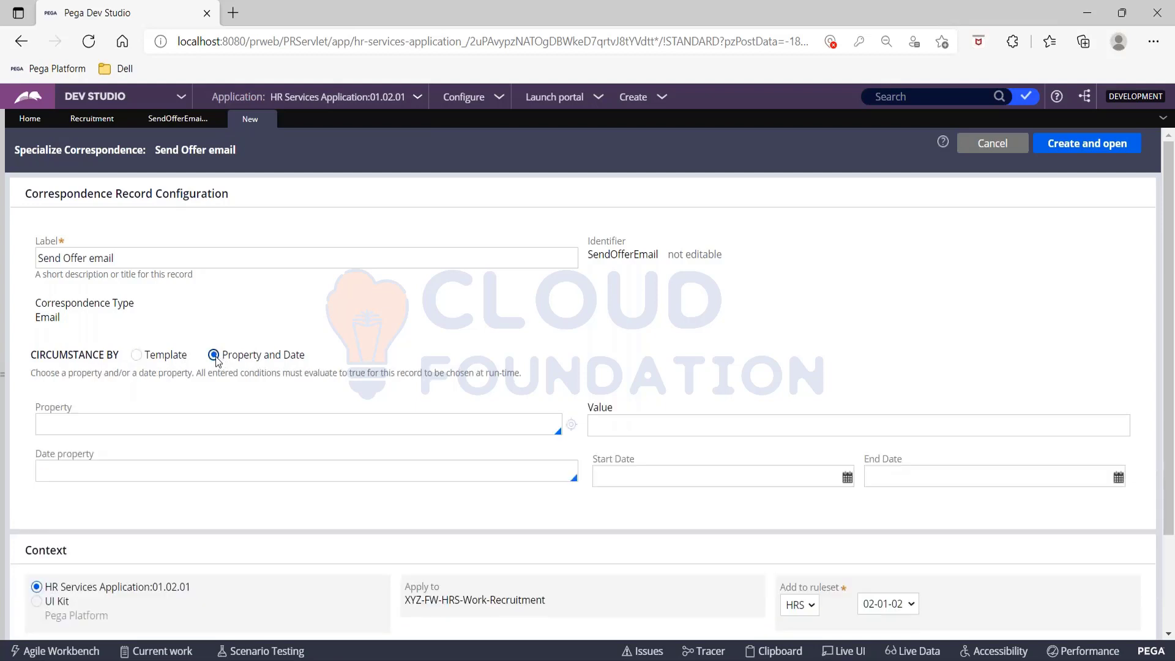
# Set the circumstance's date property to .pxCreateDateTime
pyautogui.click(208, 467)
pyautogui.click(208, 468)
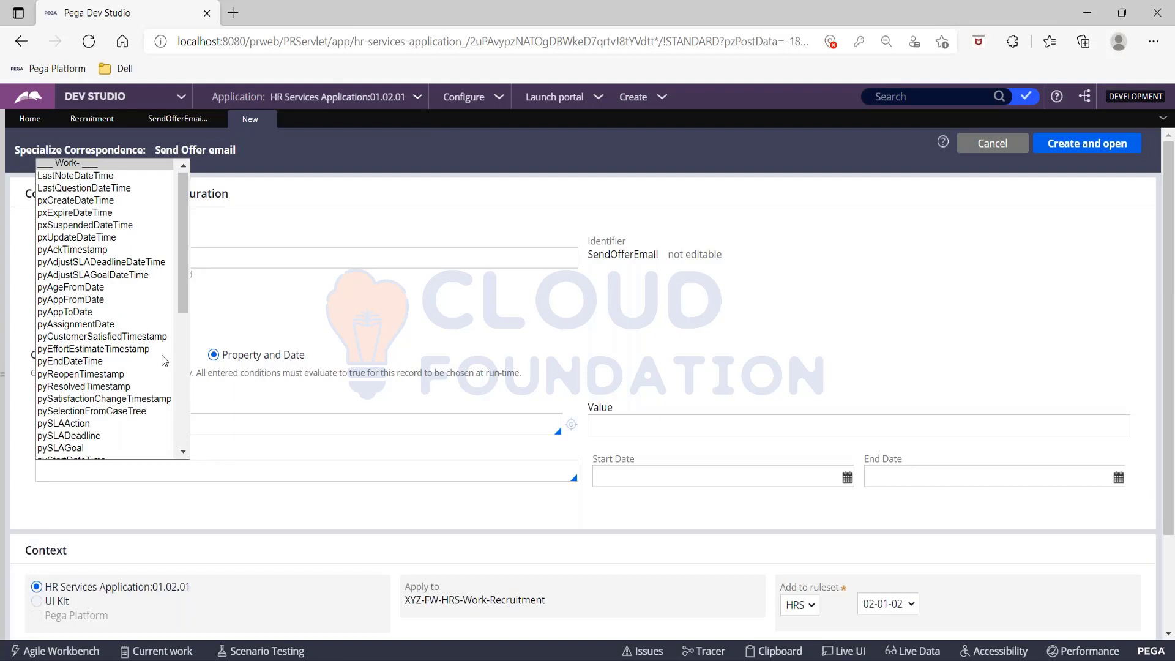
pyautogui.write('.px')
pyautogui.press('Return')
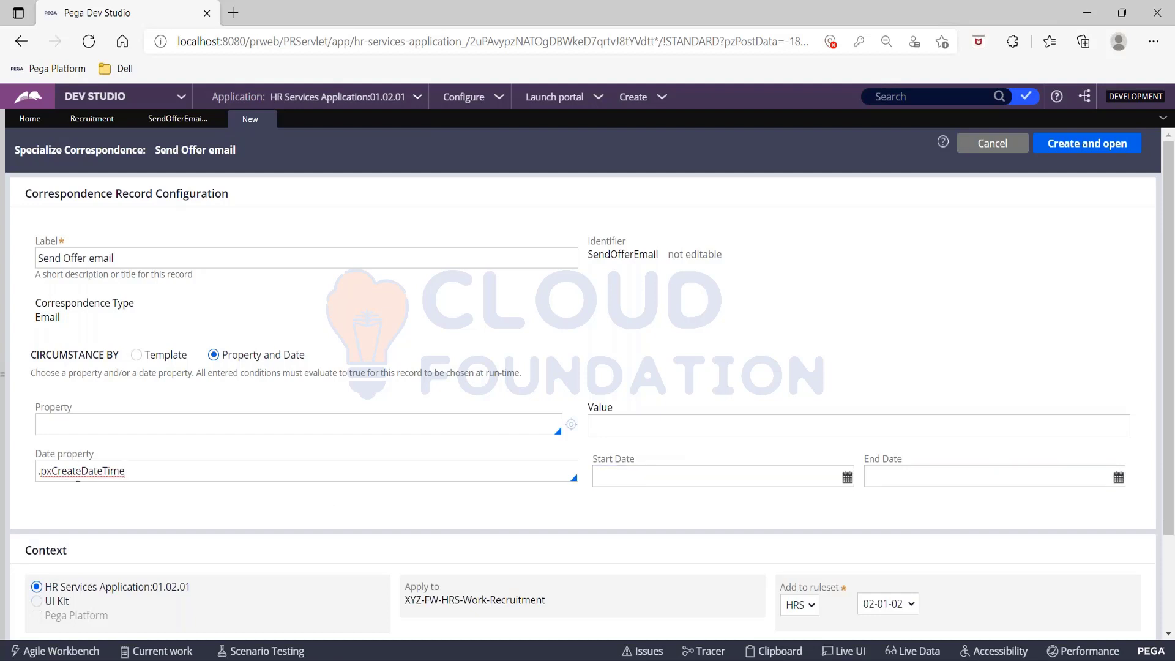
pyautogui.click(848, 478)
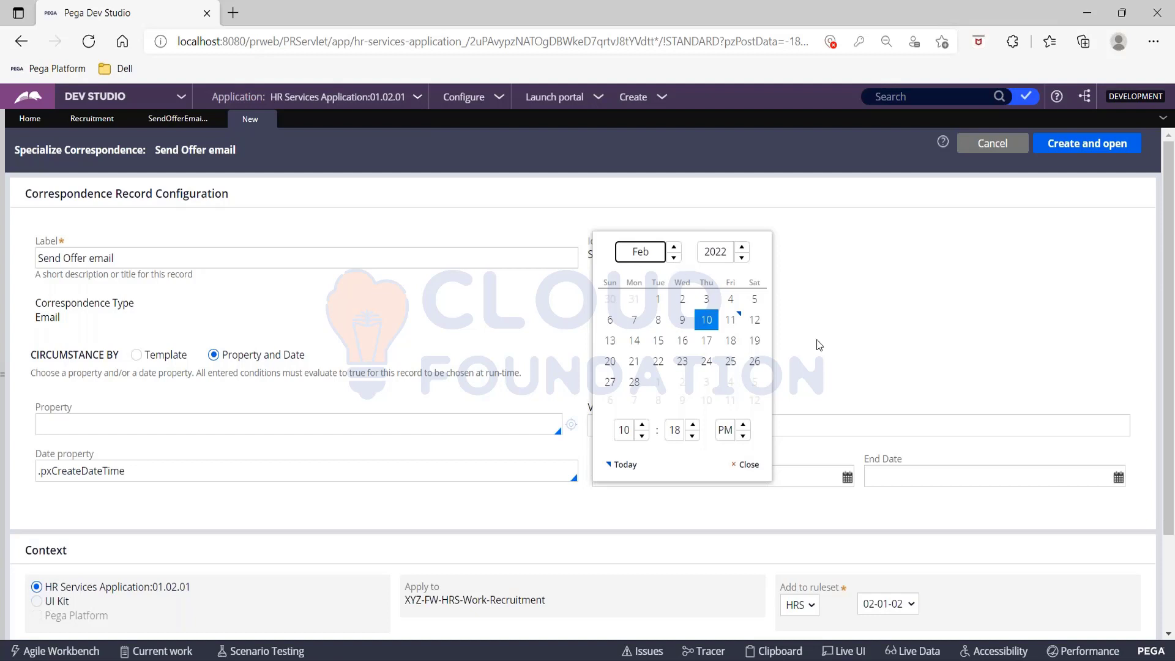
pyautogui.click(825, 375)
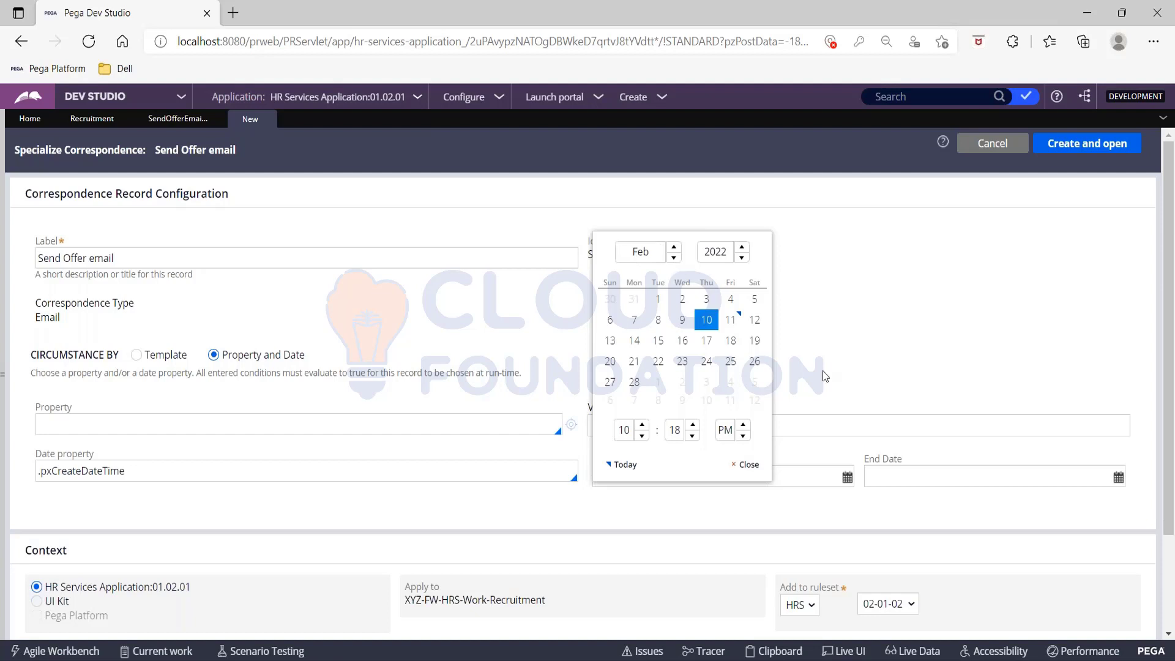
pyautogui.click(848, 479)
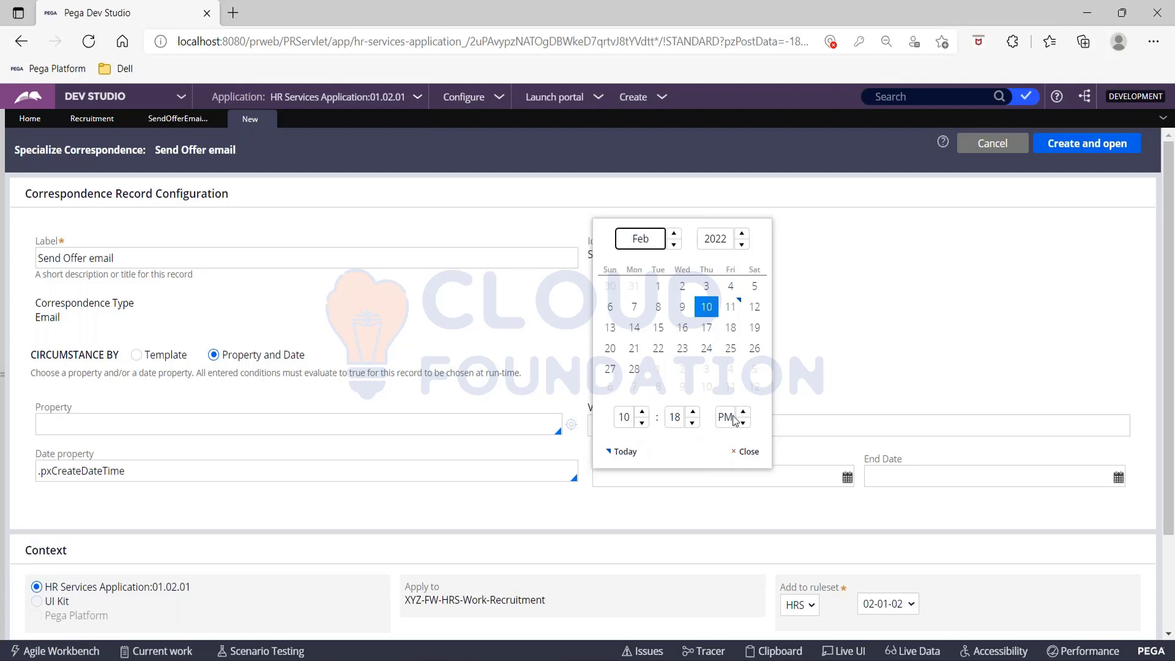
pyautogui.click(694, 412)
pyautogui.click(694, 413)
pyautogui.click(694, 413)
pyautogui.click(807, 389)
# Set the circumstance's start date to 2/10/2022 10:22 PM, and create and open the specialized correspondence
pyautogui.click(849, 479)
pyautogui.click(693, 412)
pyautogui.click(693, 413)
pyautogui.click(693, 413)
pyautogui.click(708, 308)
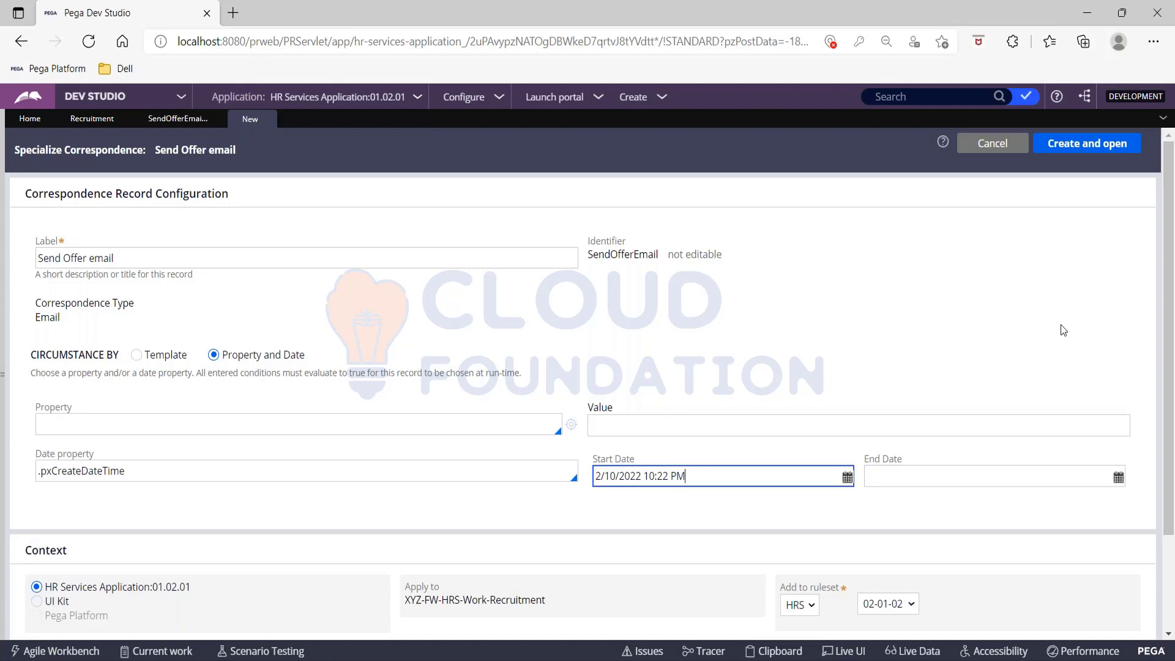
pyautogui.click(1105, 148)
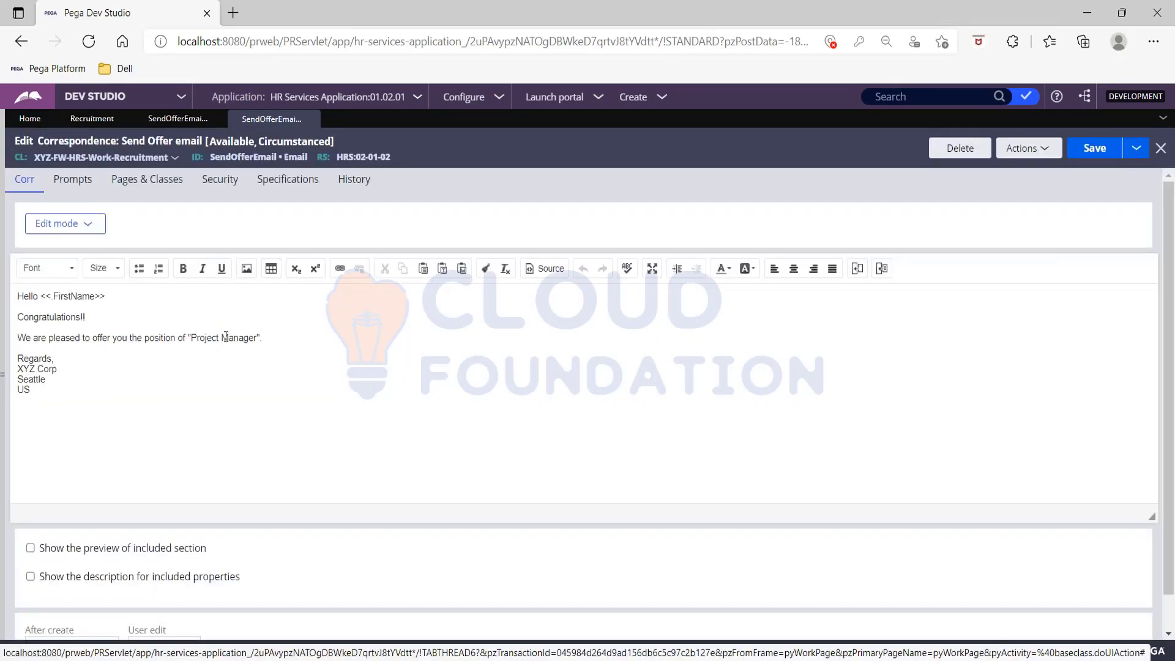
# Change the offered position in the circumstanced message to "Product Manager"
pyautogui.click(221, 337)
pyautogui.press('BackSpace')
pyautogui.press('BackSpace')
pyautogui.press('BackSpace')
pyautogui.press('BackSpace')
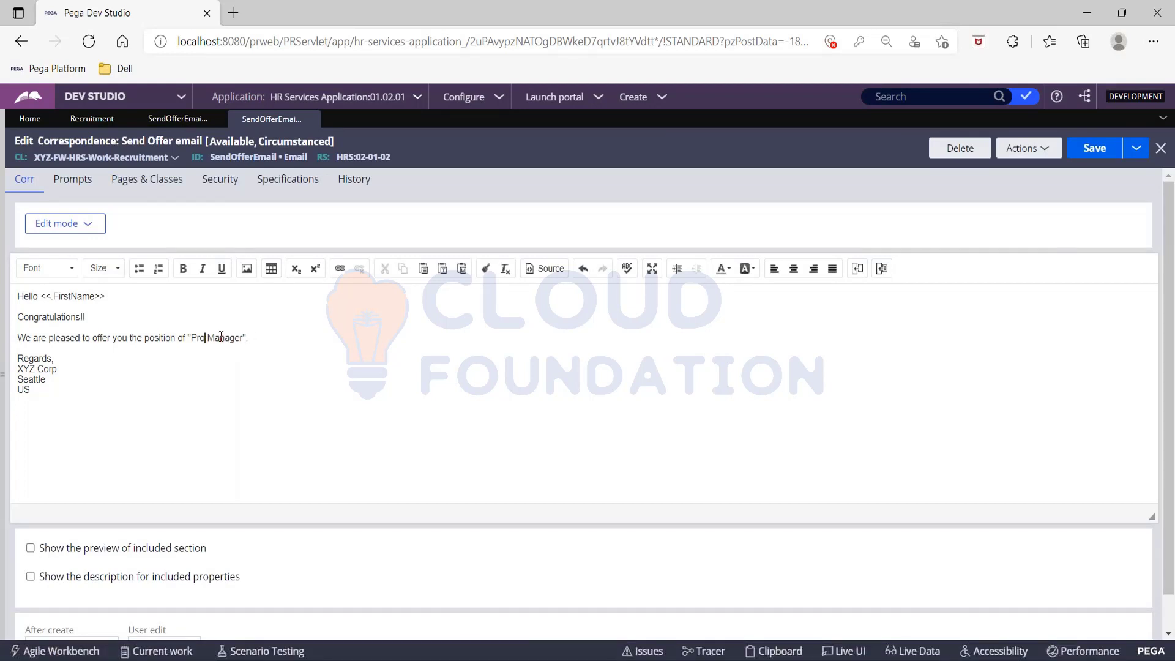
pyautogui.write('duct')
# Change the company line of the signature to "XYZ - ABC FinCorp" and the city line to "New York"
pyautogui.click(67, 364)
pyautogui.press('Left')
pyautogui.press('Left')
pyautogui.press('Left')
pyautogui.press('Left')
pyautogui.press('Left')
pyautogui.press('Left')
pyautogui.press('Left')
pyautogui.write('- ABC Fin')
pyautogui.press('BackSpace')
pyautogui.press('BackSpace')
pyautogui.press('BackSpace')
pyautogui.press('BackSpace')
pyautogui.press('BackSpace')
pyautogui.press('BackSpace')
pyautogui.press('BackSpace')
pyautogui.write('New York')
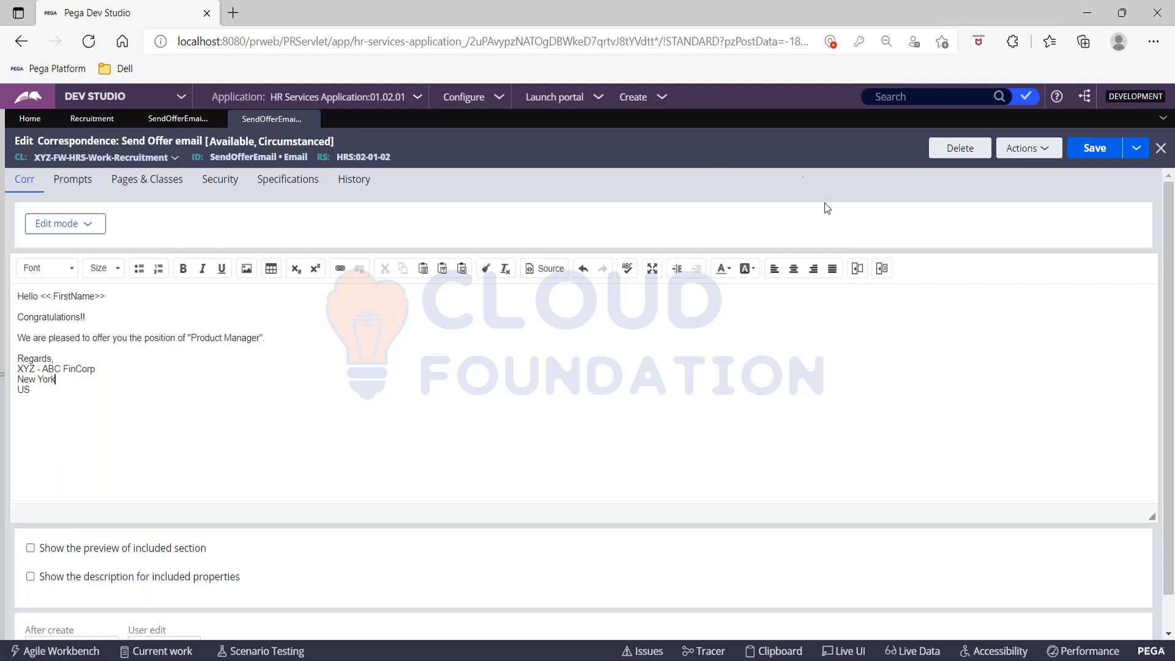
# Change the property reference in the greeting to .LastName so it reads "Hello <<.LastName>>"
pyautogui.click(92, 297)
pyautogui.click(108, 297)
pyautogui.doubleClick(80, 296)
pyautogui.press('BackSpace')
pyautogui.press('BackSpace')
pyautogui.press('BackSpace')
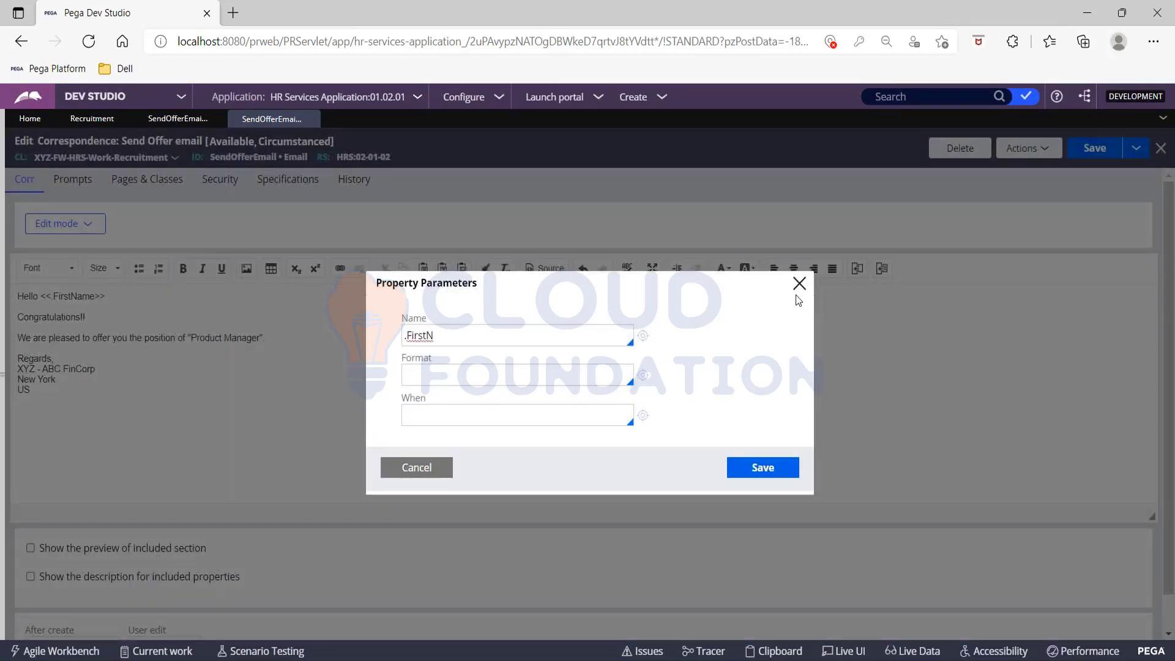
pyautogui.press('BackSpace')
pyautogui.press('BackSpace')
pyautogui.press('BackSpace')
pyautogui.press('BackSpace')
pyautogui.press('BackSpace')
pyautogui.press('BackSpace')
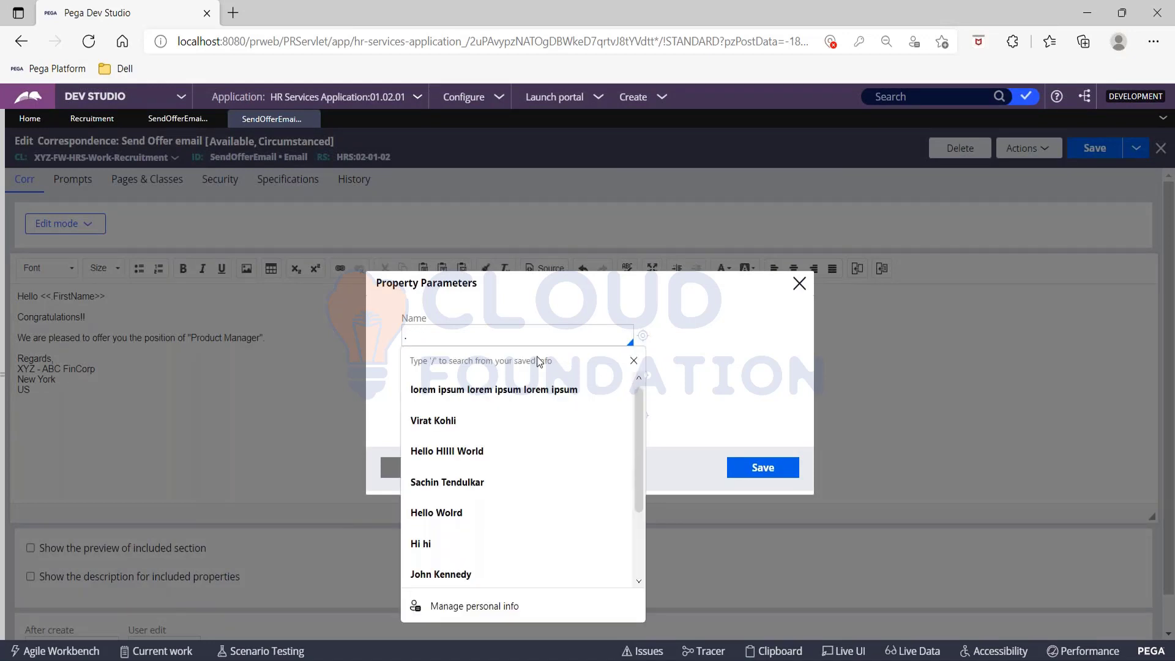
pyautogui.write('las')
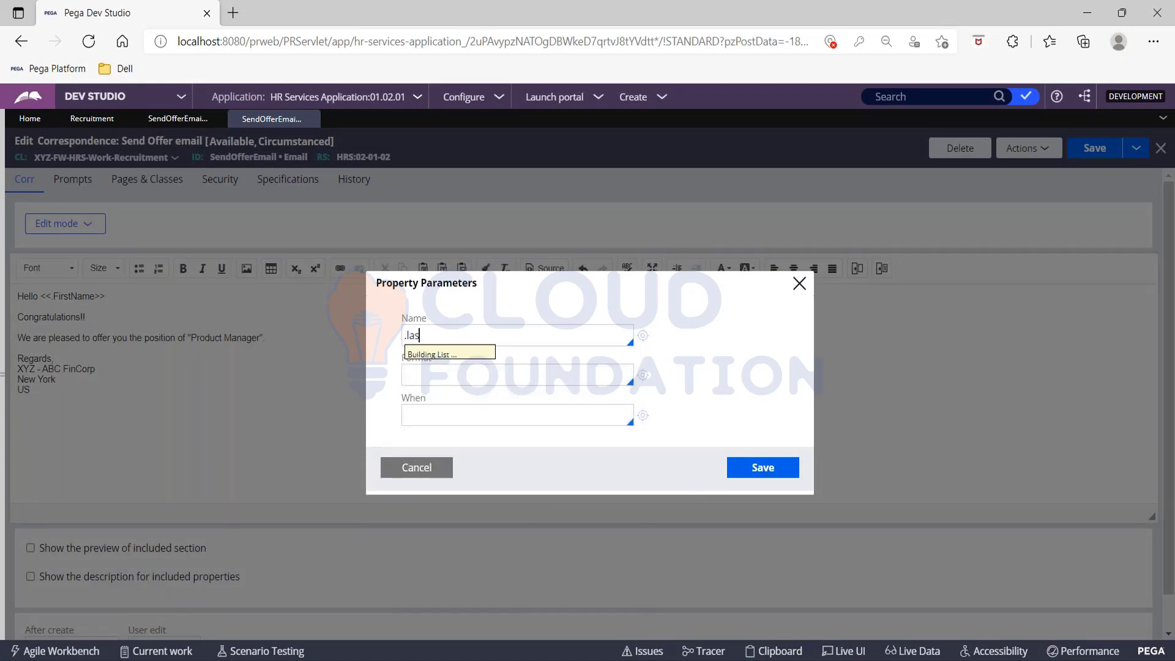
pyautogui.press('Return')
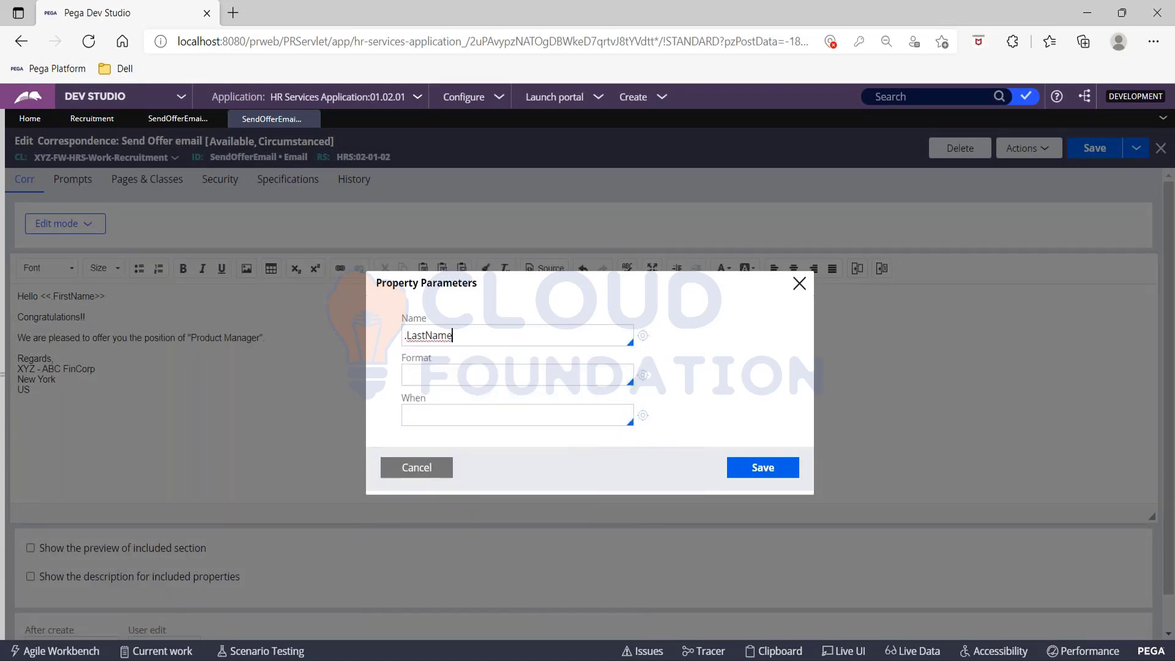
pyautogui.click(770, 470)
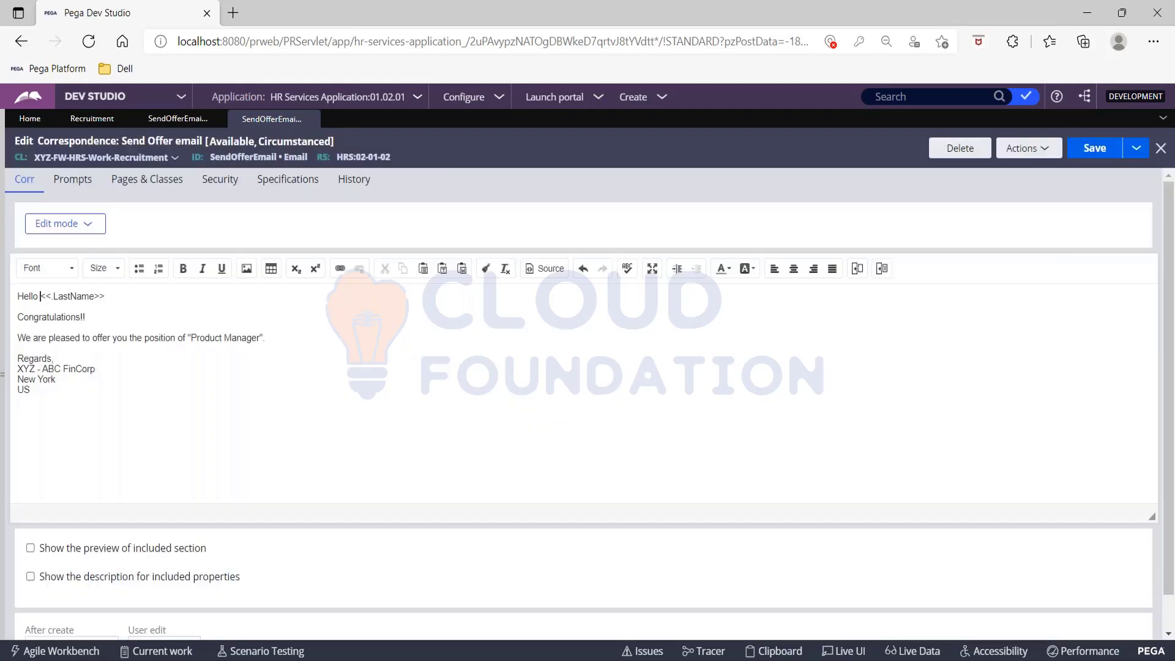
# Save the circumstanced correspondence and check its circumstance date property and start date
pyautogui.click(1095, 153)
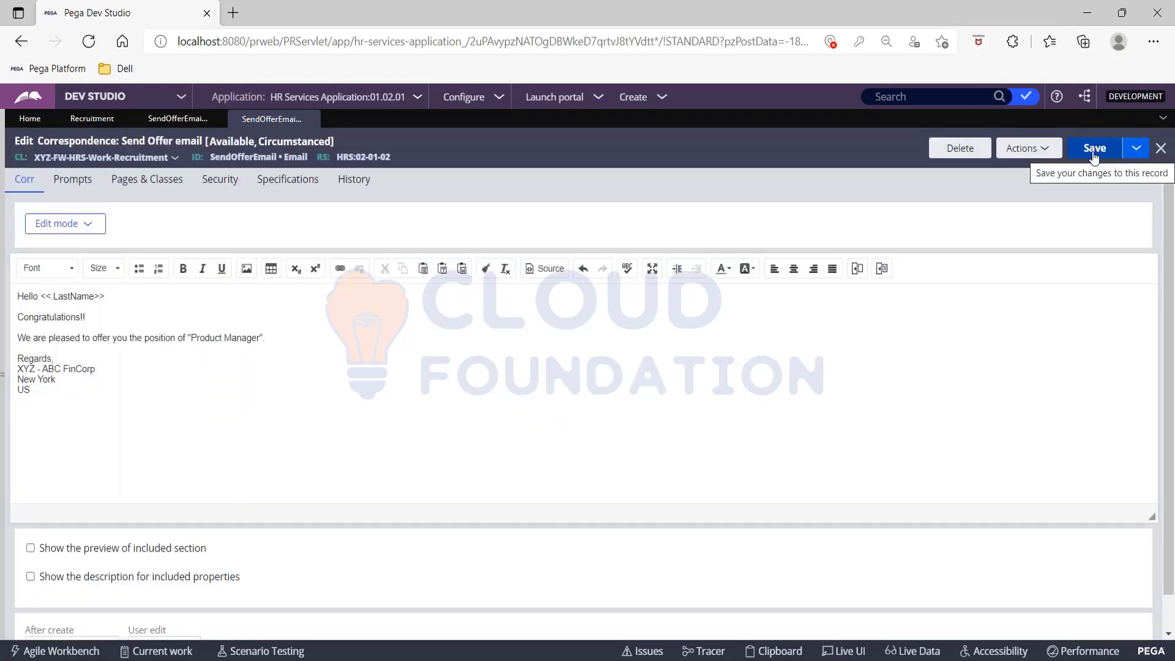
pyautogui.click(317, 145)
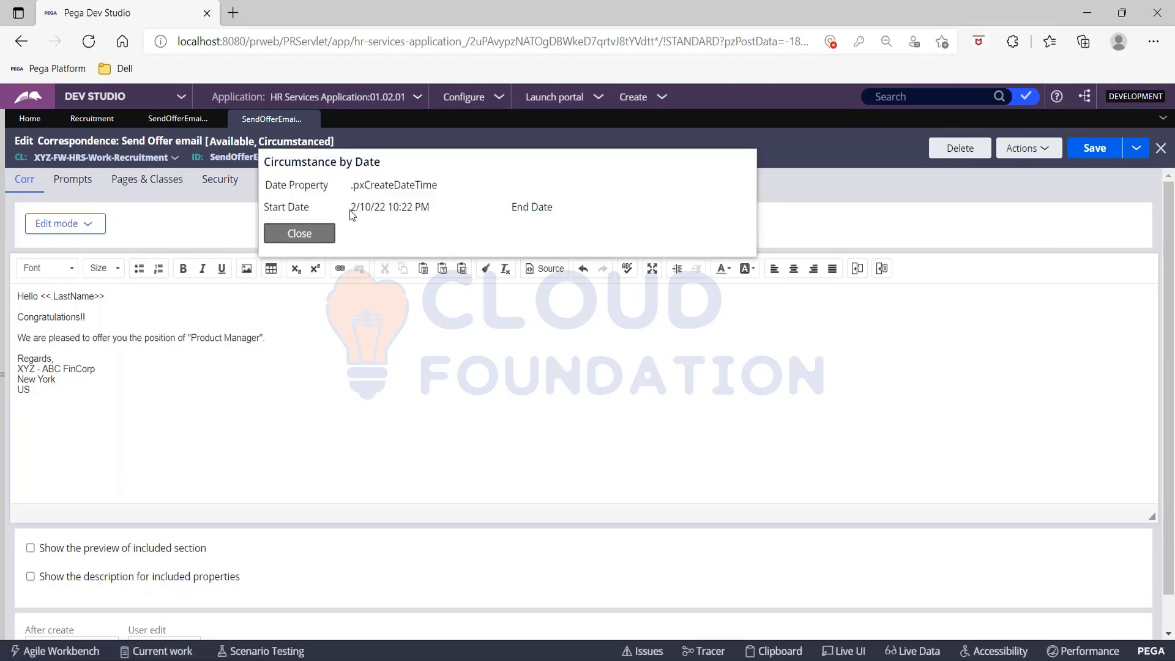
pyautogui.moveTo(352, 210); pyautogui.dragTo(438, 217)
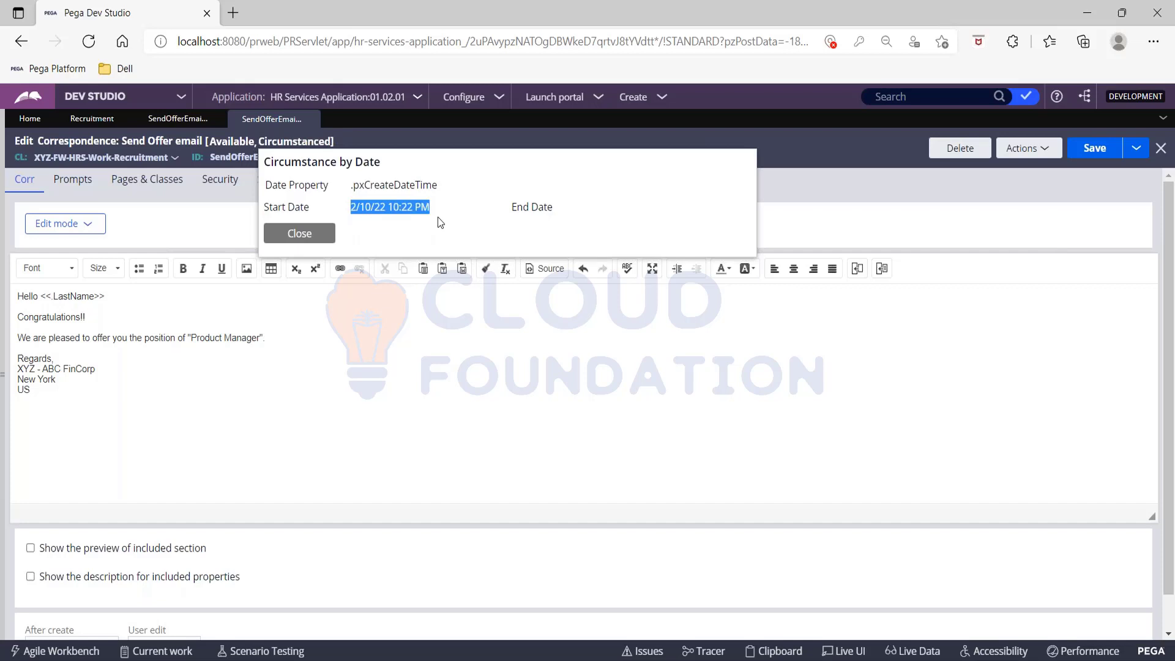
pyautogui.click(1096, 150)
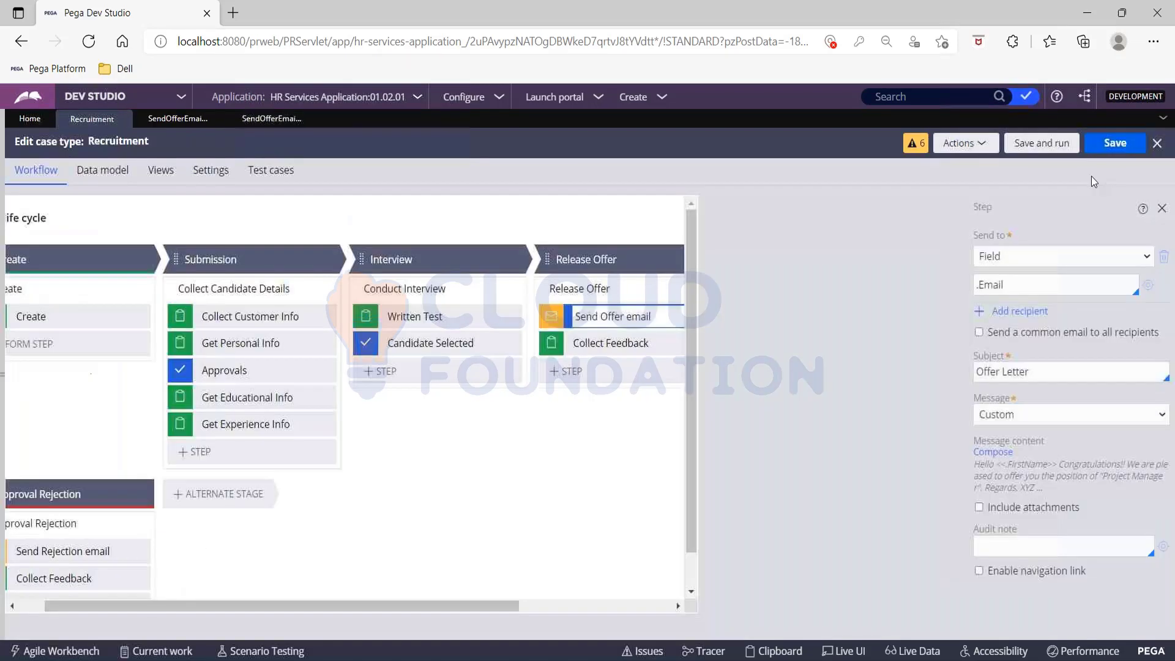
# Save and run the Recruitment case type, and submit the new case's Create form with its fields left blank
pyautogui.click(1044, 151)
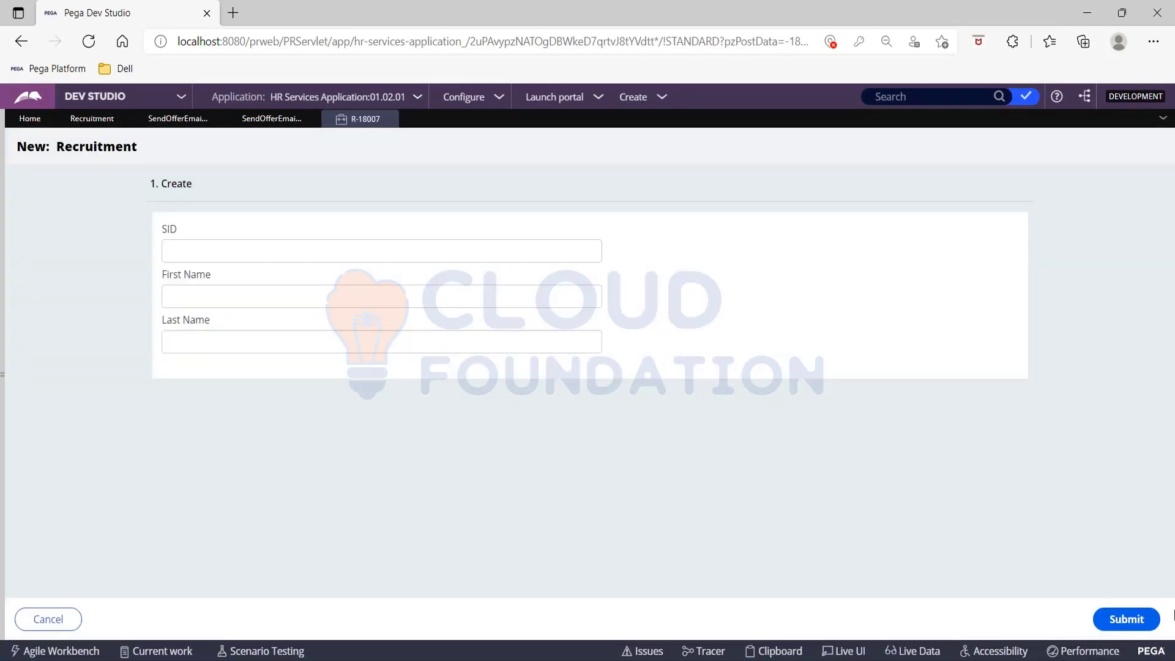
pyautogui.click(1128, 621)
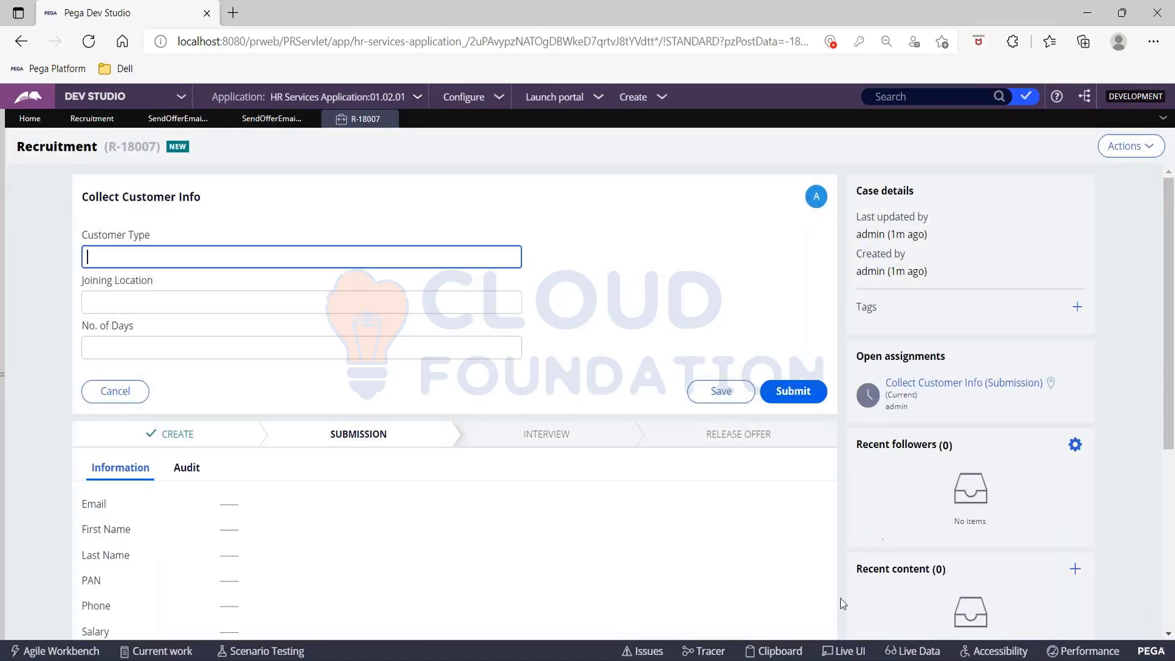
# Examine the pyWorkPage properties of the running case in the clipboard, including pxCreateDateTime, and close the clipboard viewer
pyautogui.click(769, 654)
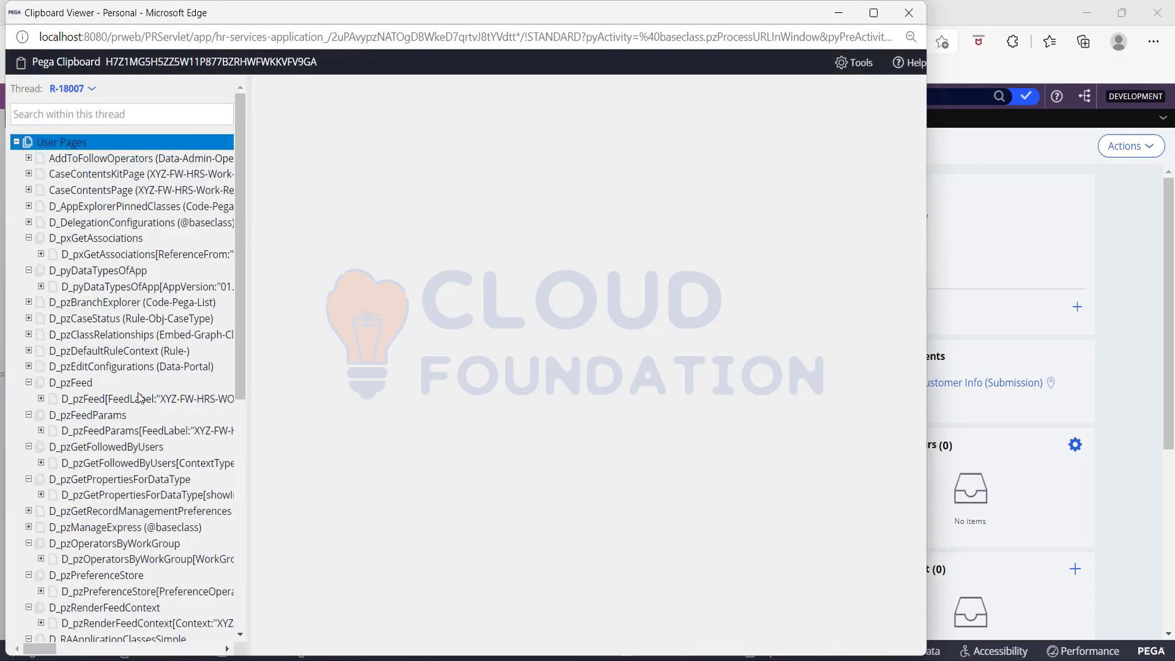
pyautogui.scroll(-7, 140, 453)
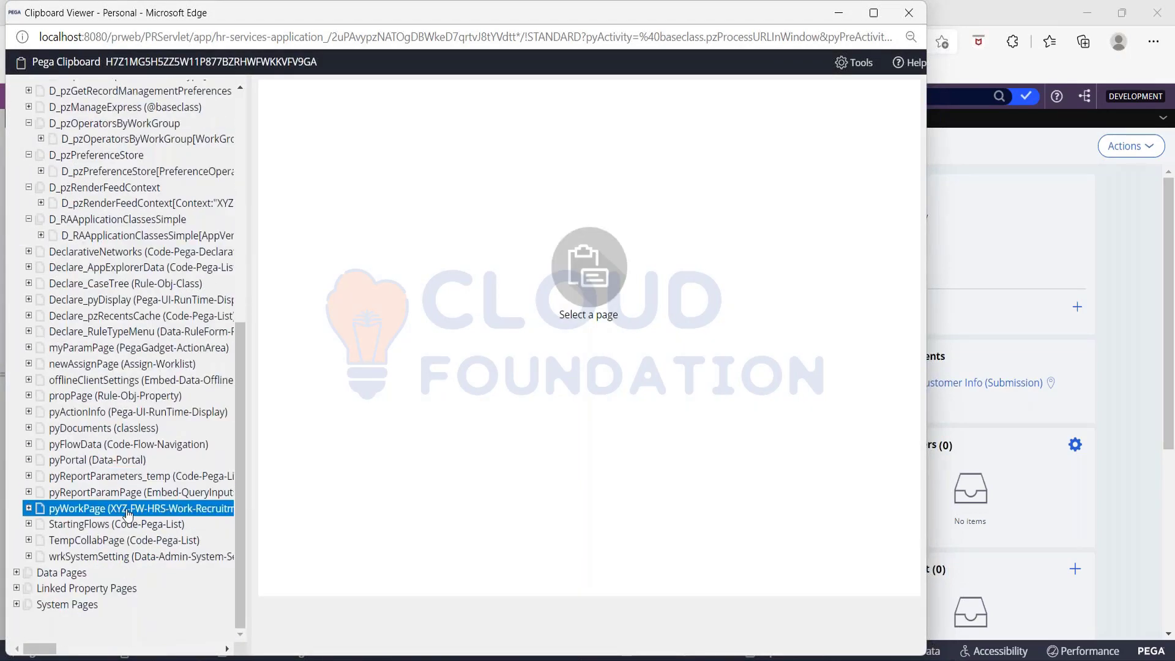
pyautogui.click(122, 509)
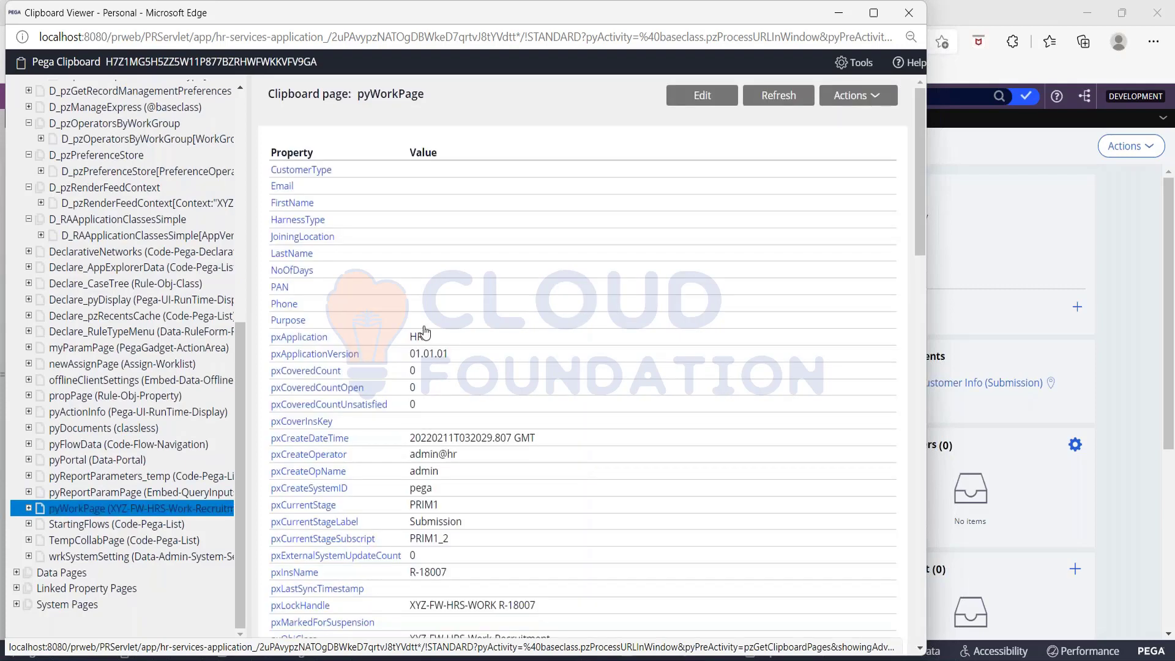
pyautogui.scroll(-1, 476, 370)
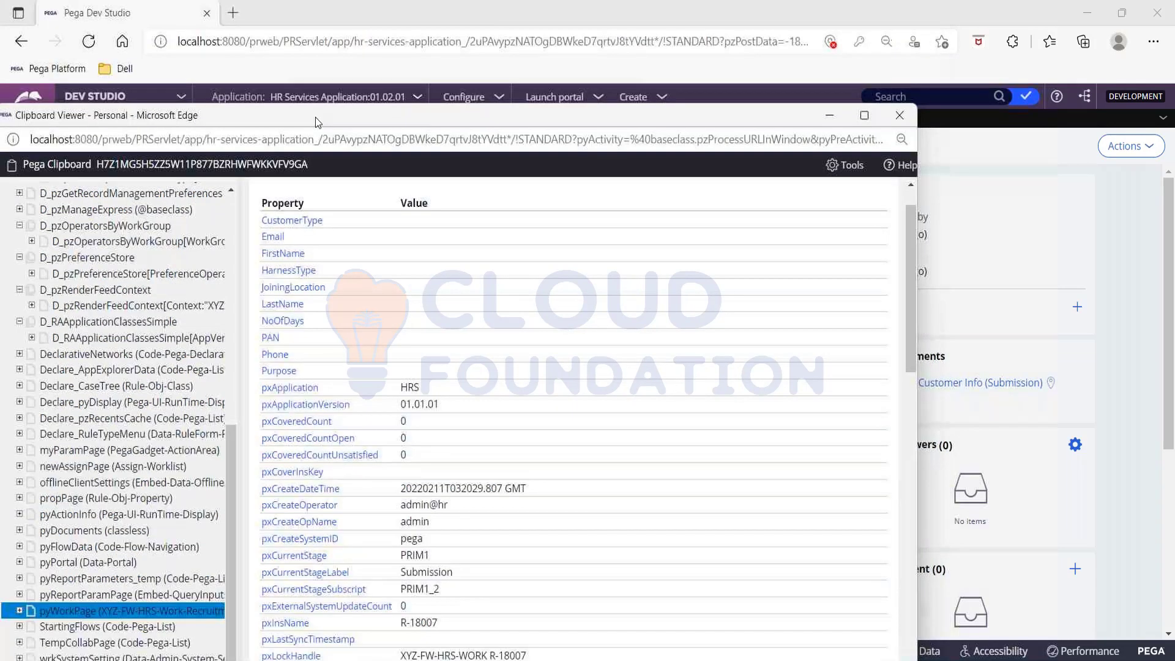
pyautogui.click(908, 122)
# Complete the Submission stage, submitting Customer Info and Get Personal Info with blank fields and advancing past Get Educational Info and Get Experience Info
pyautogui.click(817, 396)
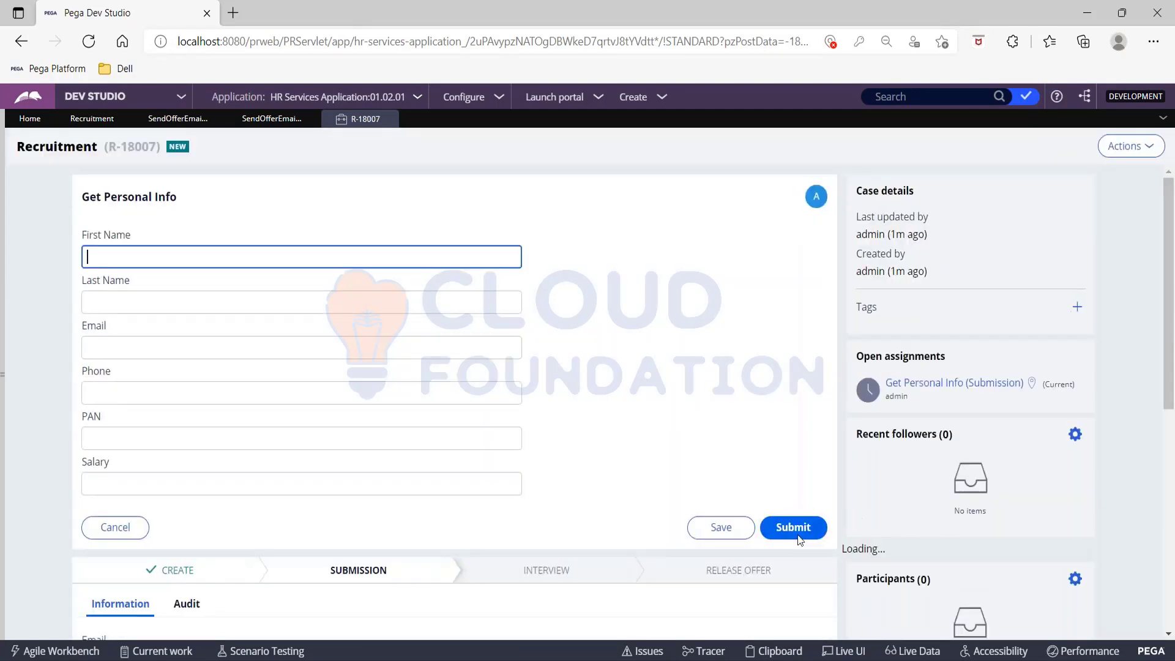
pyautogui.click(793, 527)
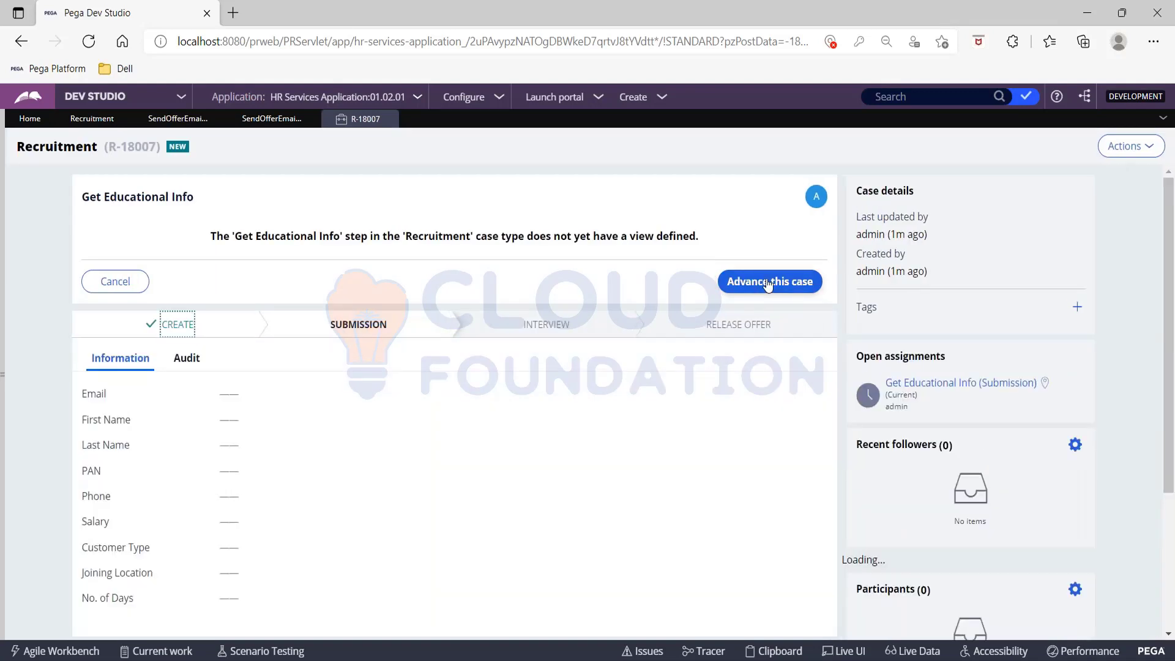
pyautogui.click(772, 281)
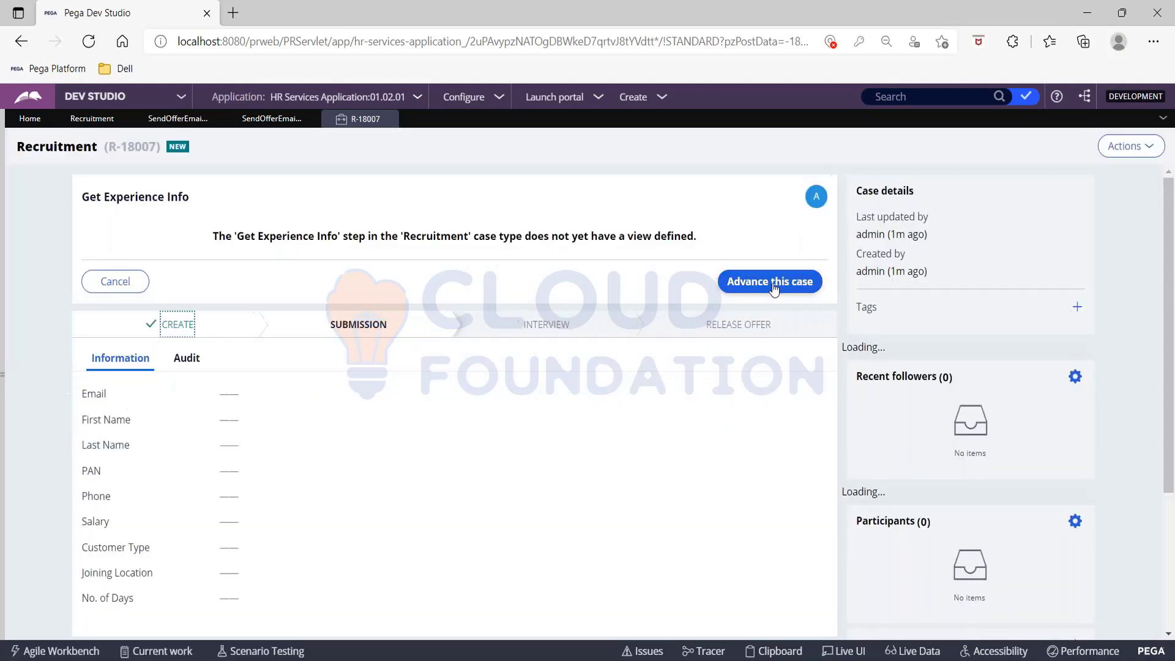
pyautogui.click(774, 283)
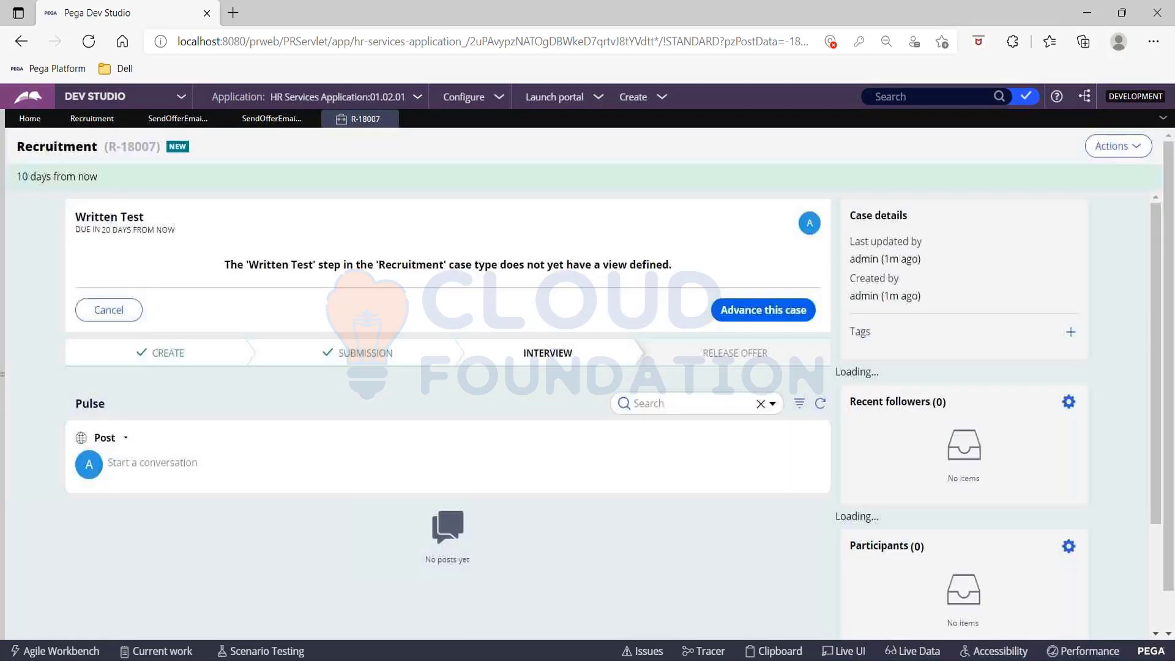
# Advance the case past Written Test and approve the recruitment without notes to reach the Release Offer stage
pyautogui.click(791, 312)
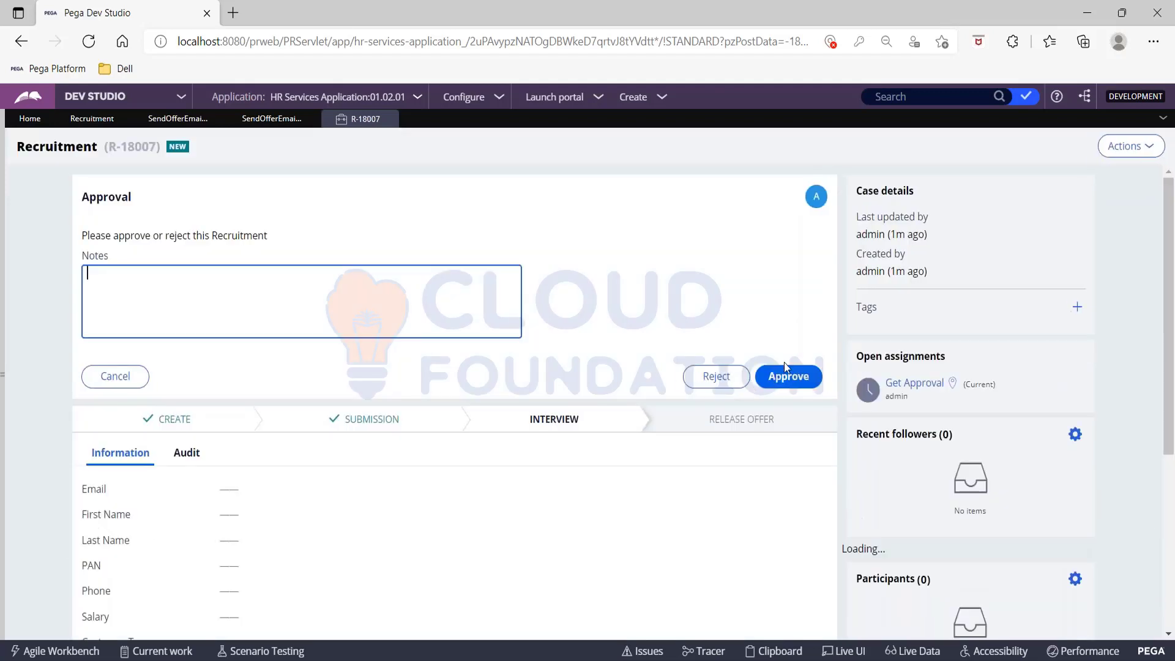
pyautogui.click(782, 375)
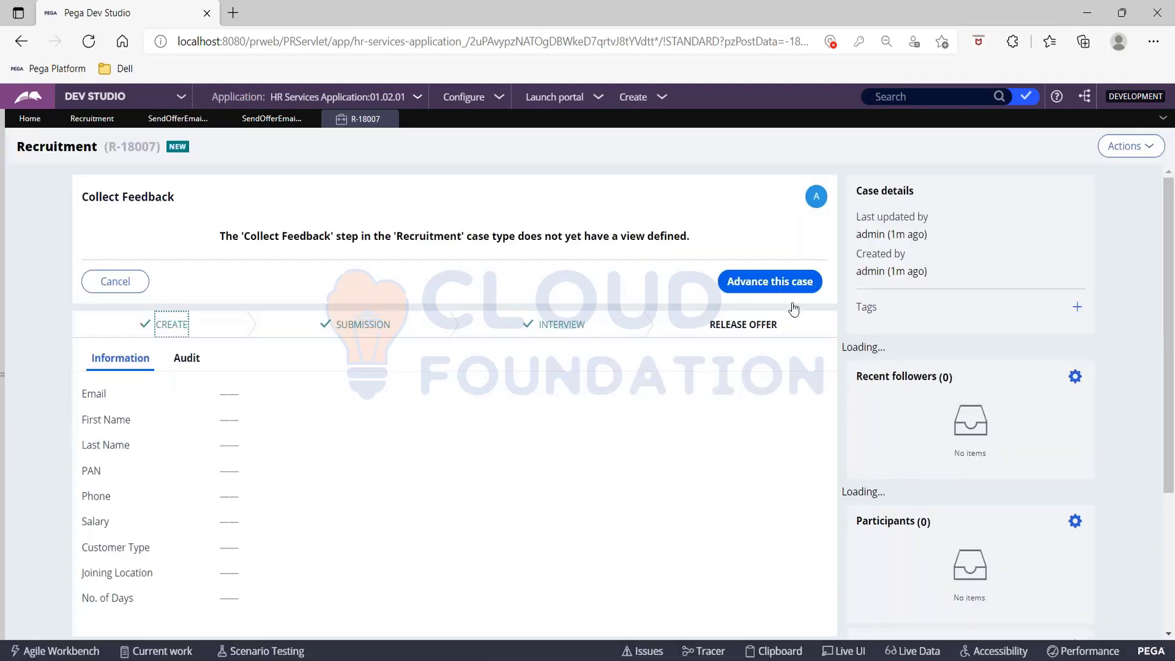
pyautogui.click(784, 288)
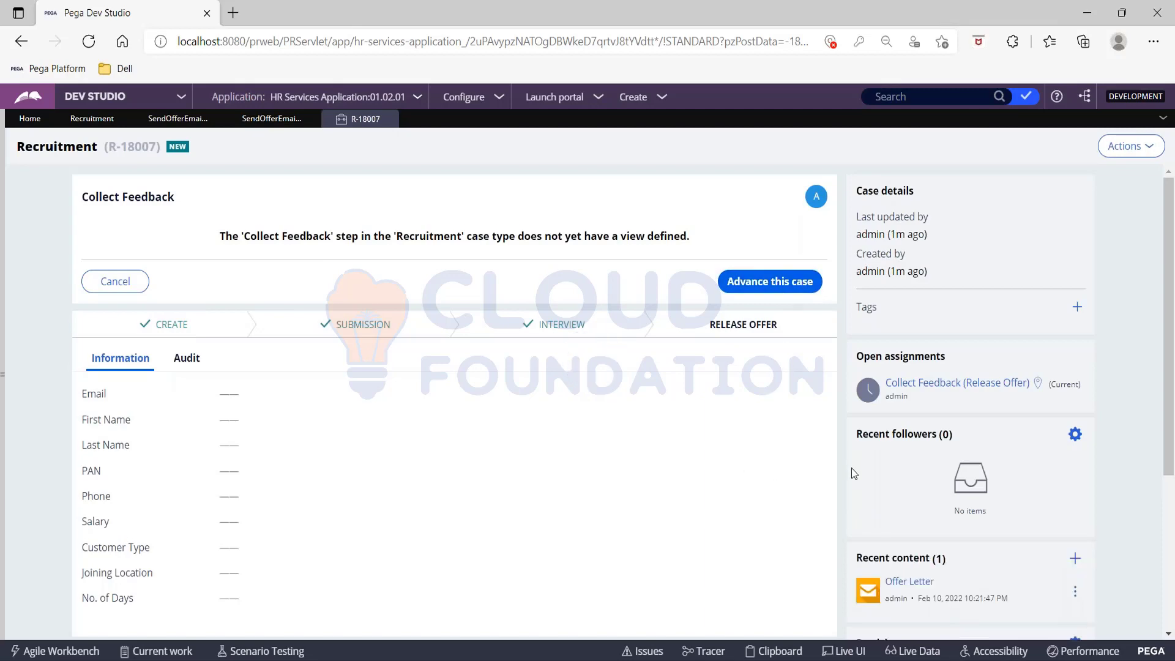
# Check the date and time of the Offer Letter email in the case's recent content
pyautogui.scroll(-3, 851, 469)
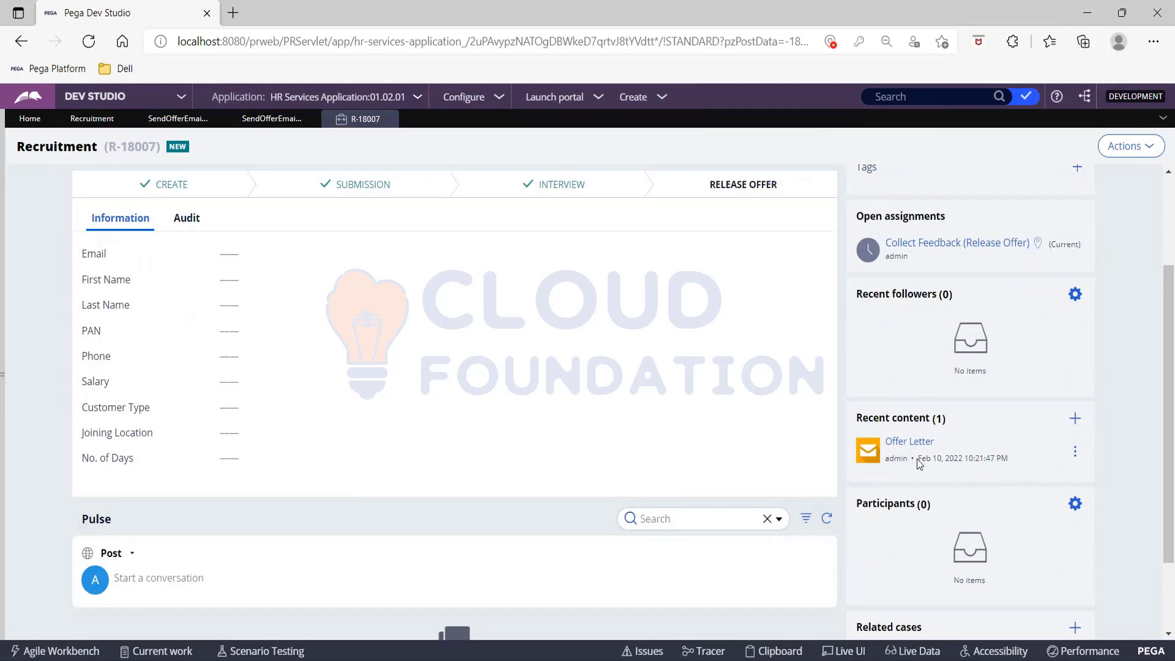
pyautogui.moveTo(918, 459); pyautogui.dragTo(1013, 467)
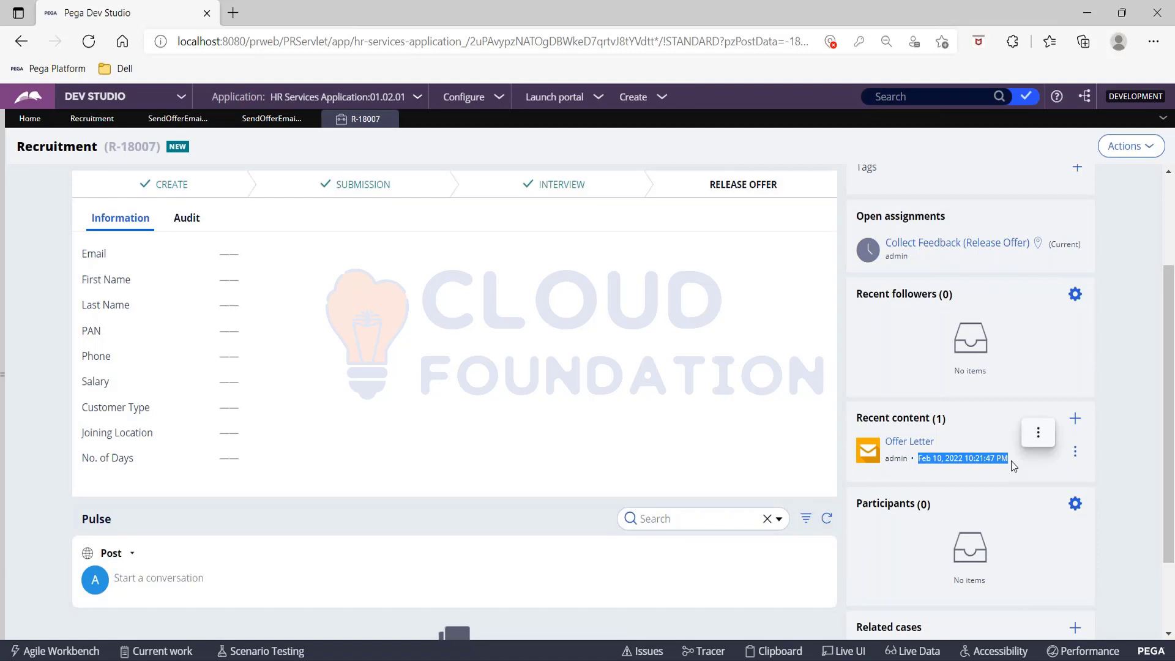